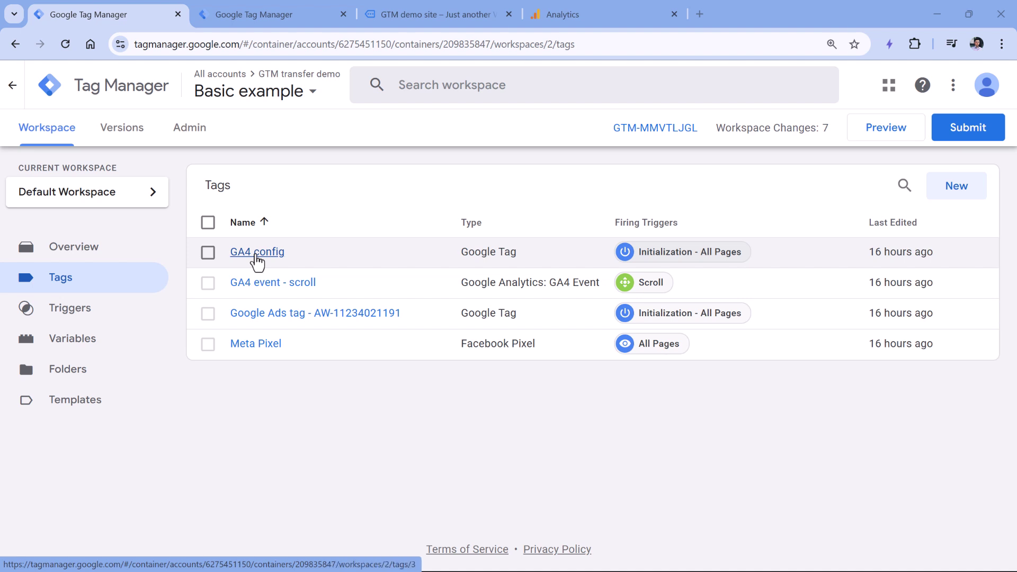
# Copy the Basic example container's head install snippet and close the install dialog
pyautogui.click(653, 128)
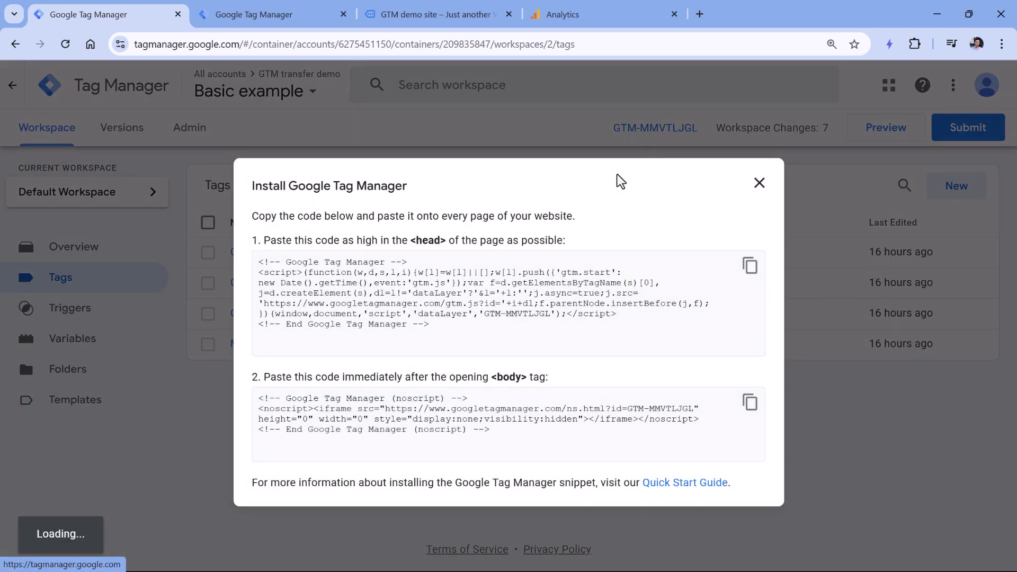
pyautogui.click(383, 313)
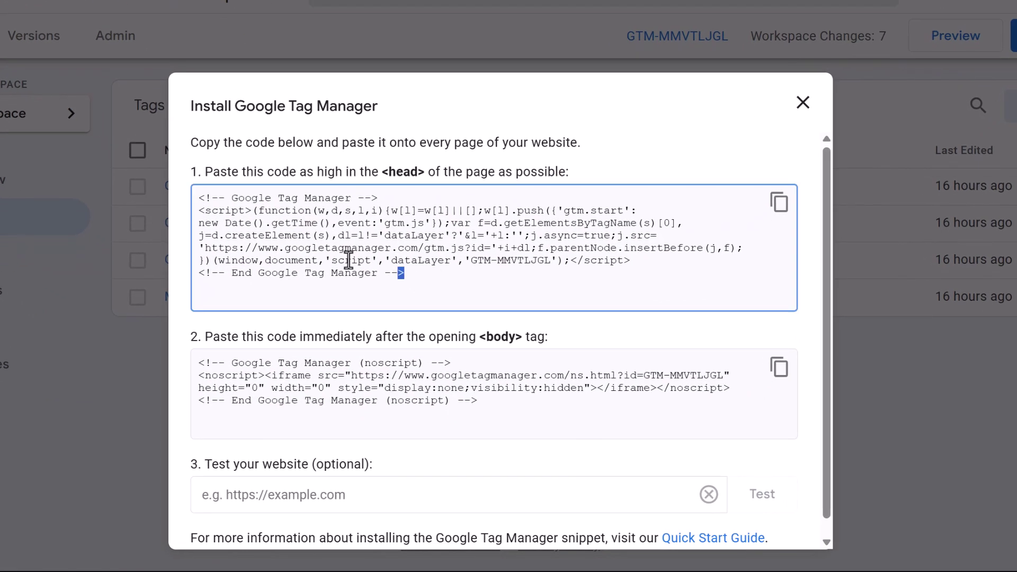
pyautogui.moveTo(348, 260); pyautogui.dragTo(197, 197)
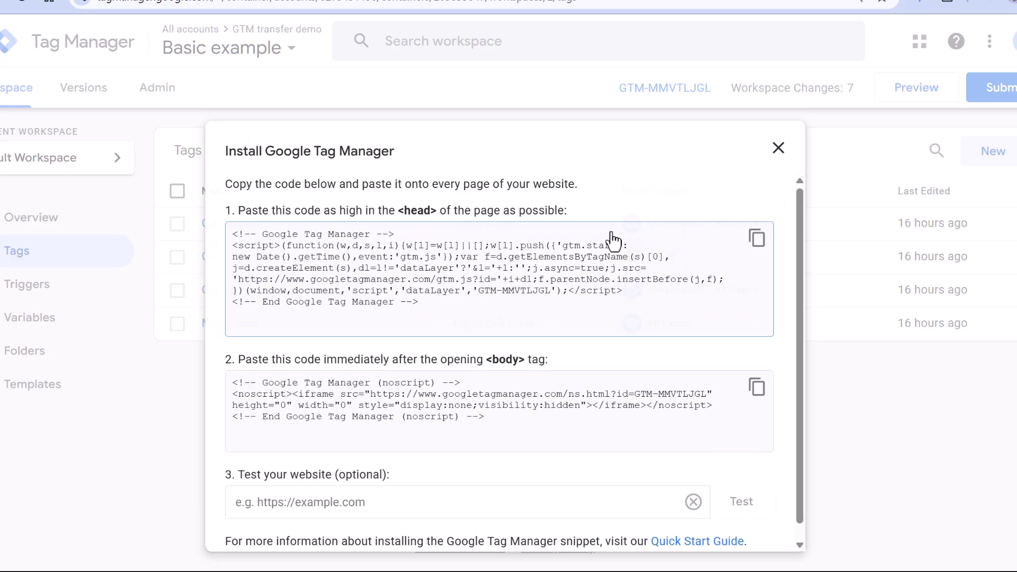
pyautogui.press('Escape')
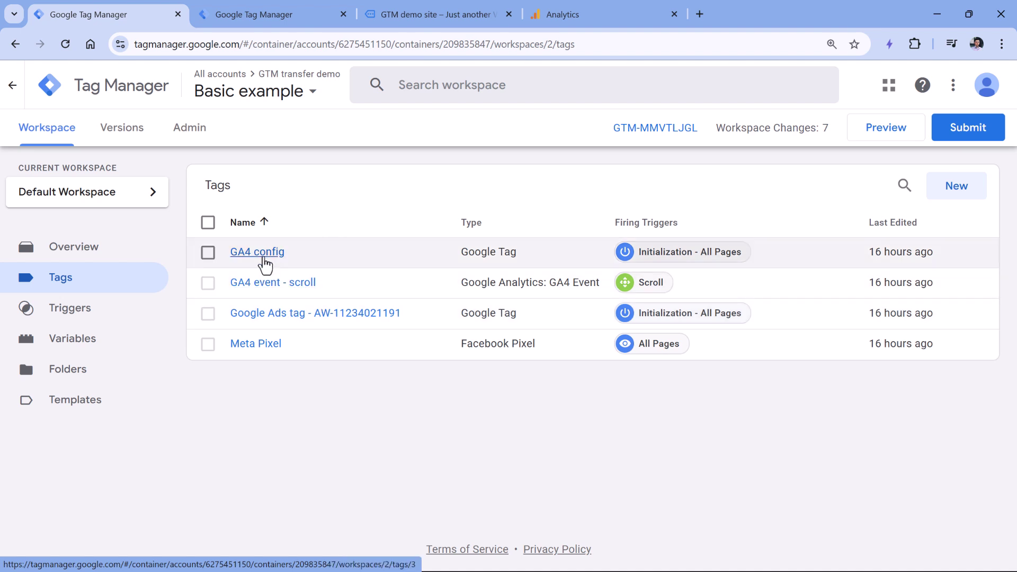
# In Google Analytics, open the GTM Sandbox website stream's Google tag settings
pyautogui.click(596, 14)
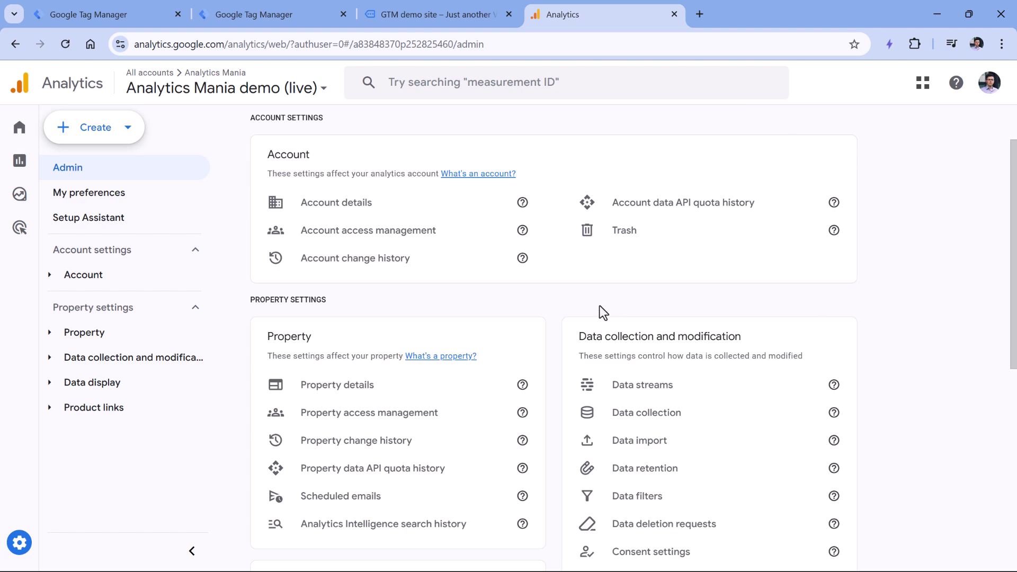
pyautogui.click(643, 385)
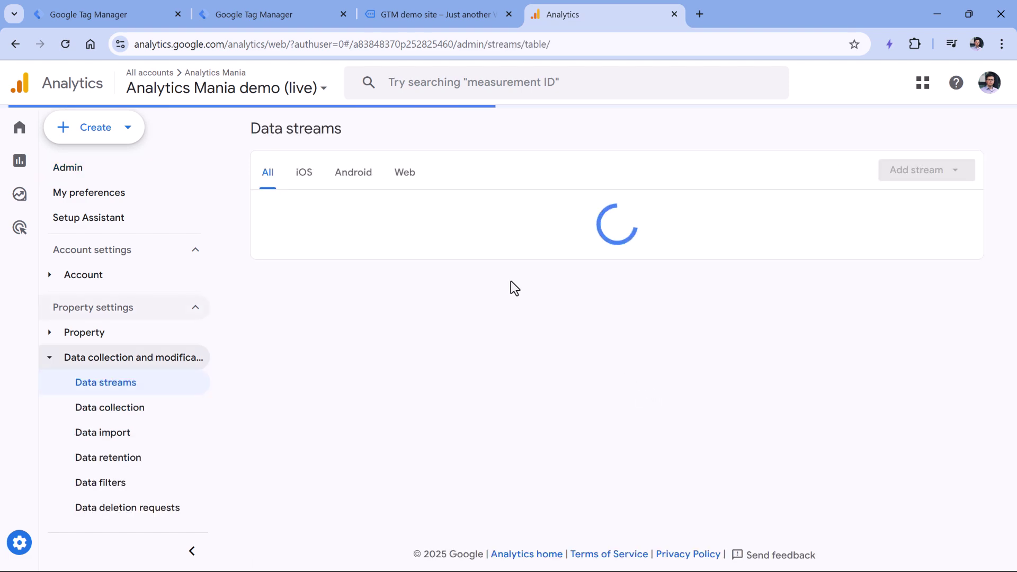
pyautogui.click(410, 221)
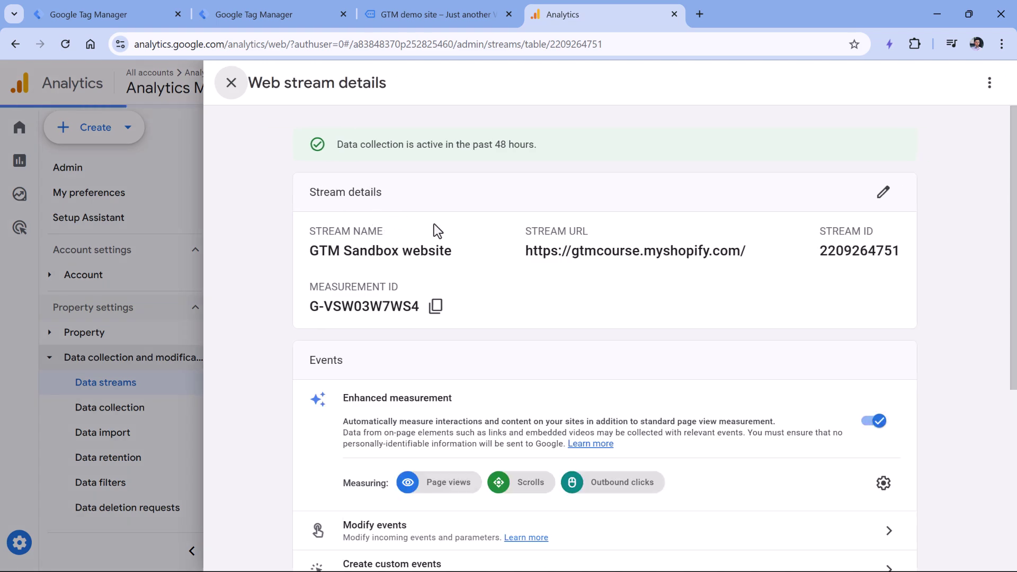
pyautogui.scroll(-5, 442, 296)
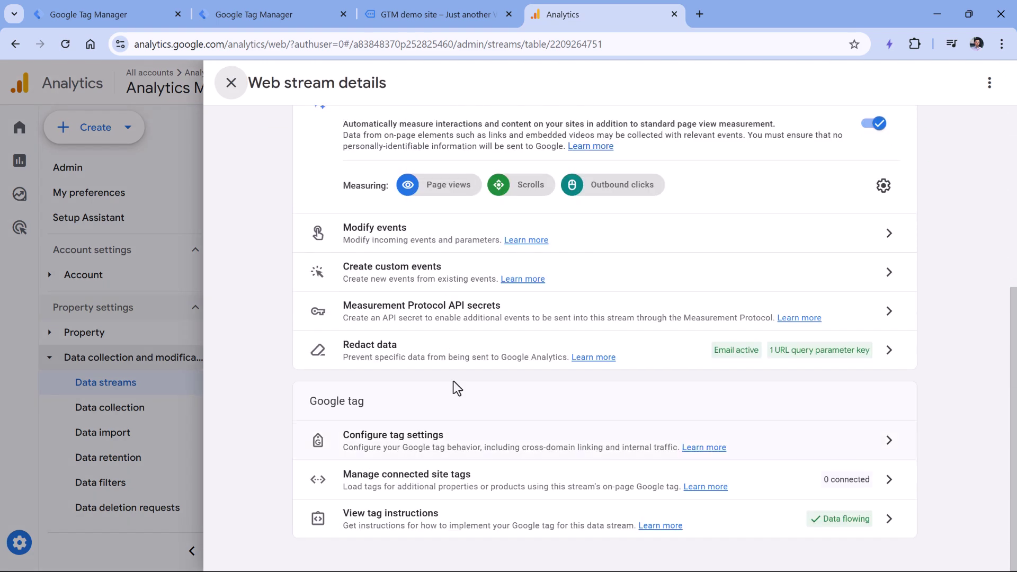
pyautogui.click(461, 435)
pyautogui.scroll(-2, 476, 310)
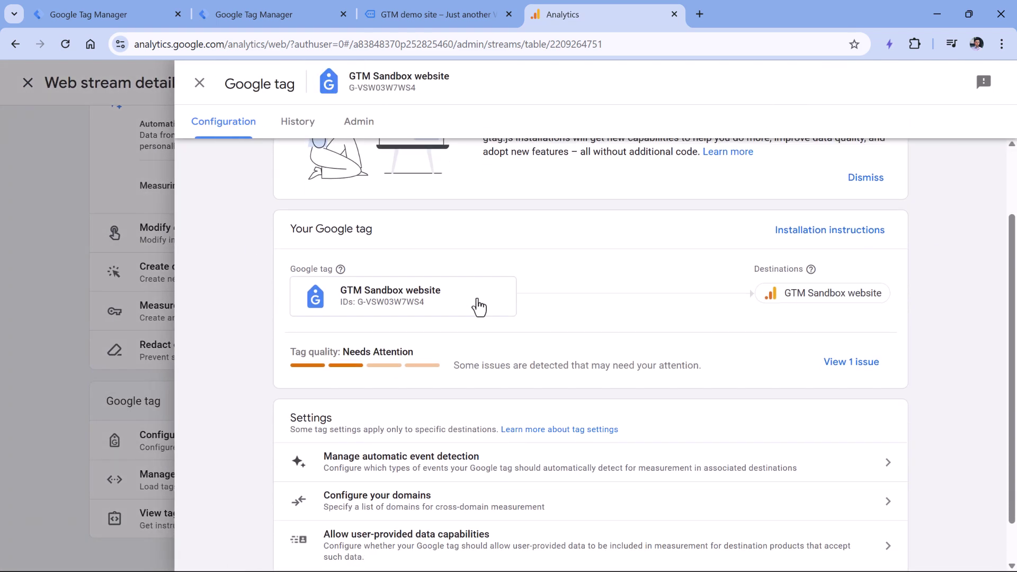
pyautogui.scroll(-1, 479, 307)
# Review the gtmcourse2.myshopify.com cross-domain entry, then discard changes and close the tag settings
pyautogui.click(411, 465)
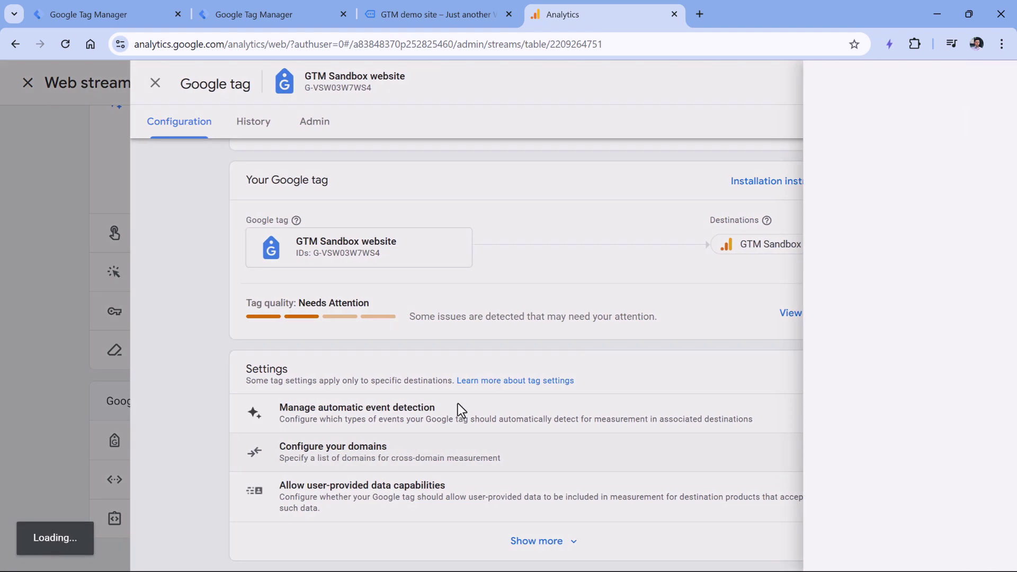
pyautogui.moveTo(717, 332); pyautogui.dragTo(587, 331)
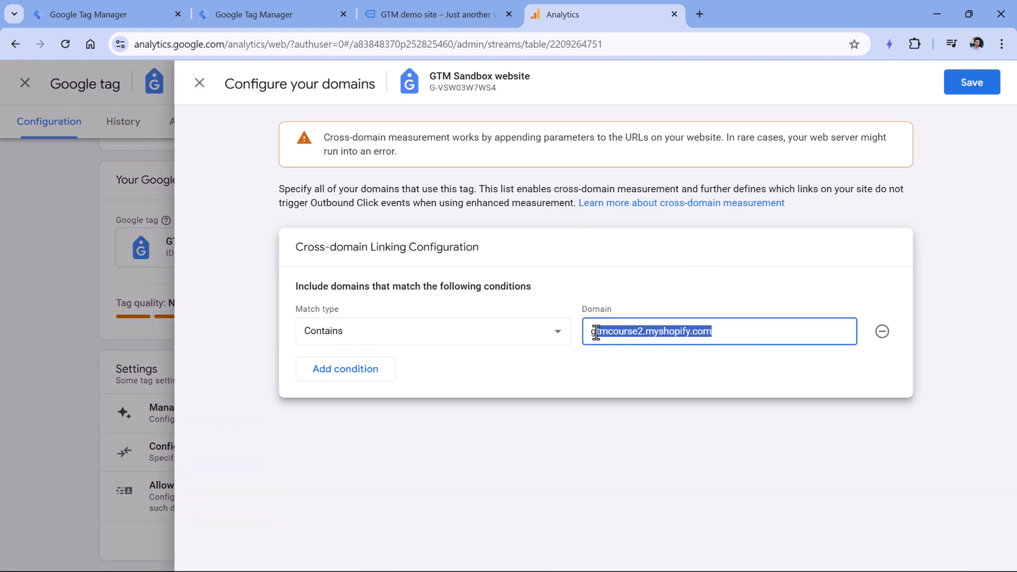
pyautogui.click(603, 373)
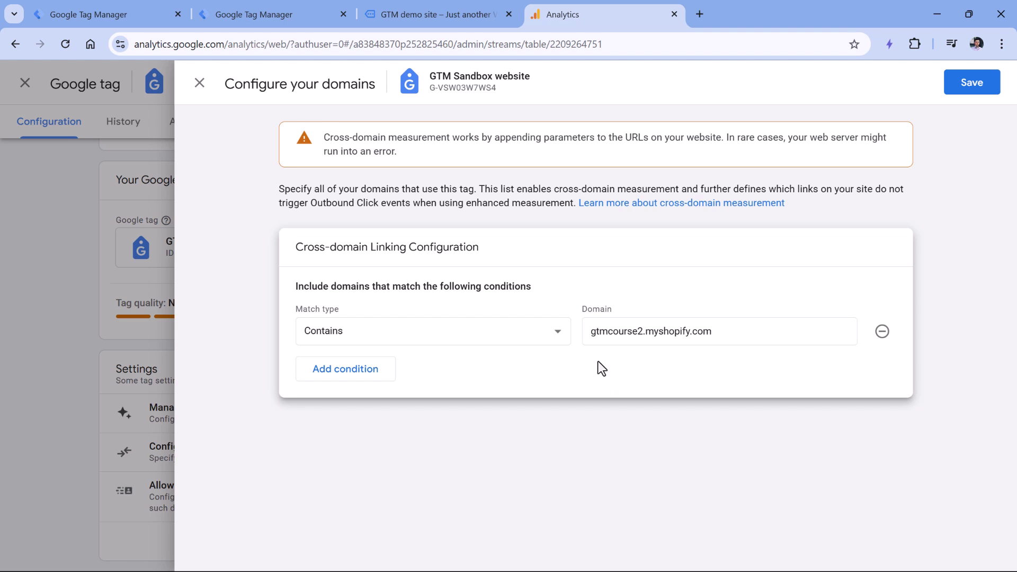
pyautogui.tripleClick(661, 334)
pyautogui.click(347, 377)
pyautogui.click(672, 368)
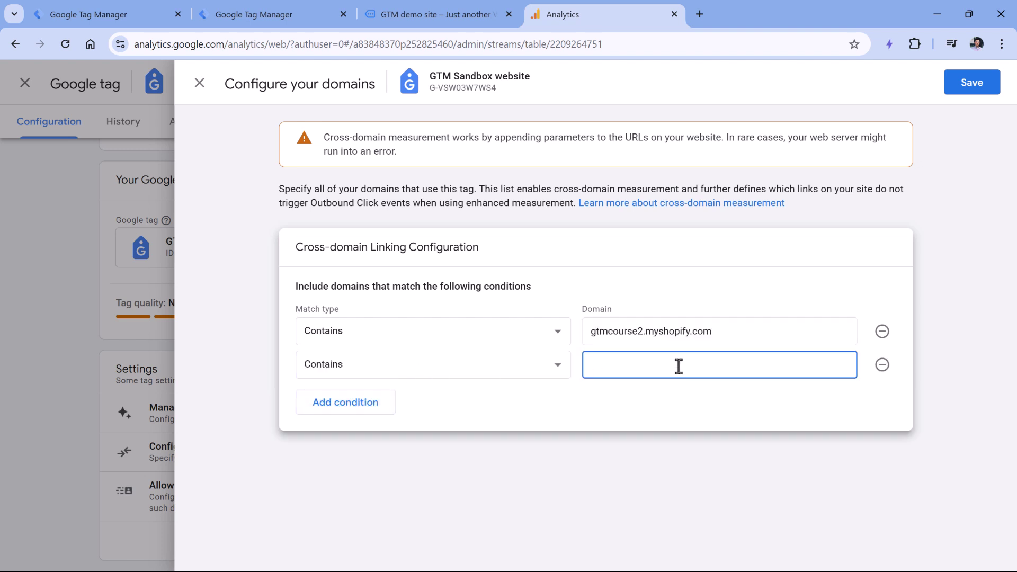
pyautogui.click(199, 85)
pyautogui.click(583, 236)
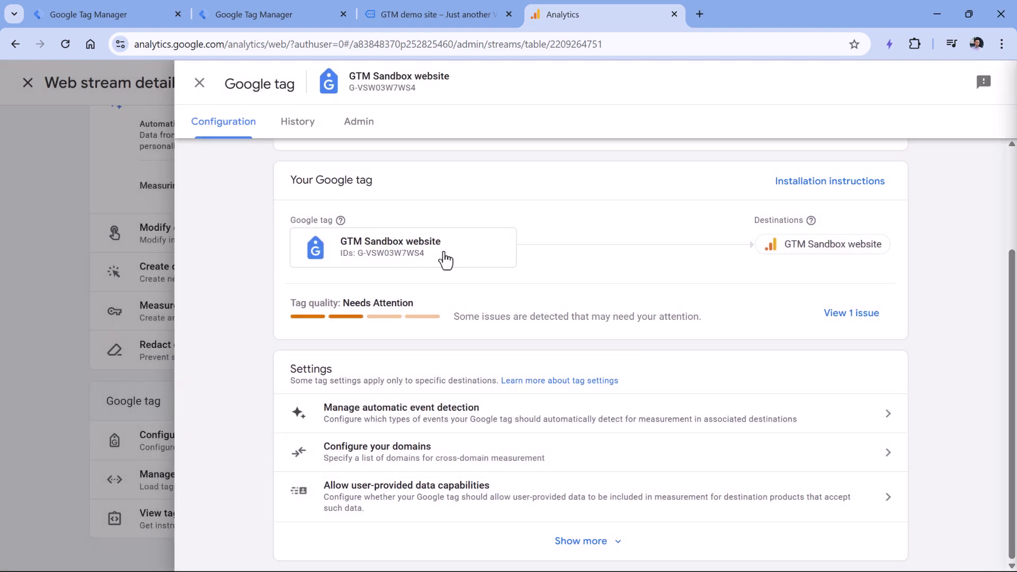
pyautogui.scroll(-3, 418, 247)
pyautogui.scroll(3, 418, 247)
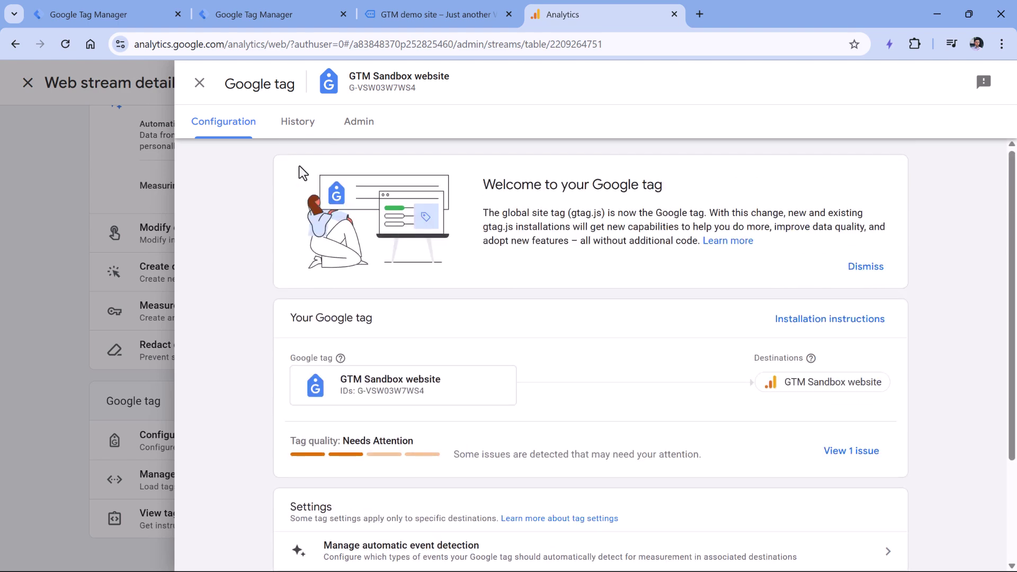
pyautogui.click(200, 84)
pyautogui.scroll(5, 653, 265)
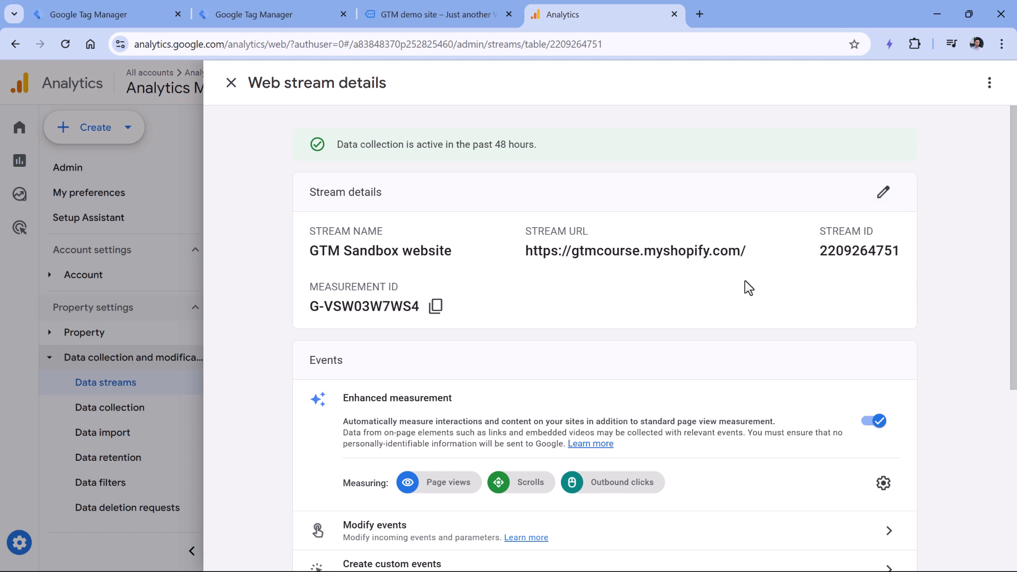
# Copy the GTM Sandbox website stream URL, check the edit form, and close back to Data streams
pyautogui.moveTo(749, 253); pyautogui.dragTo(526, 254)
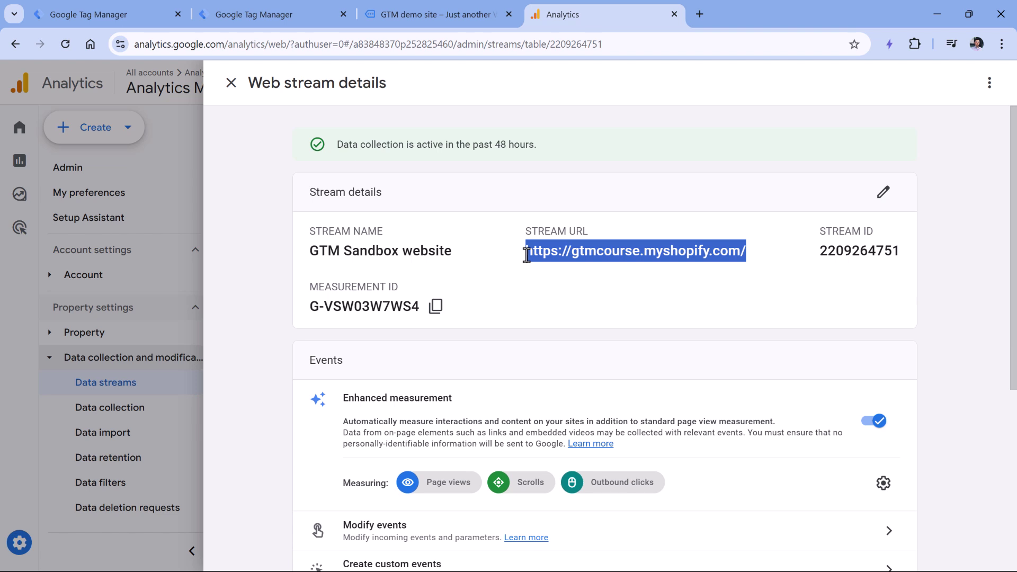
pyautogui.hotkey('ctrl', 'c')
pyautogui.hotkey('alt', 'Tab')
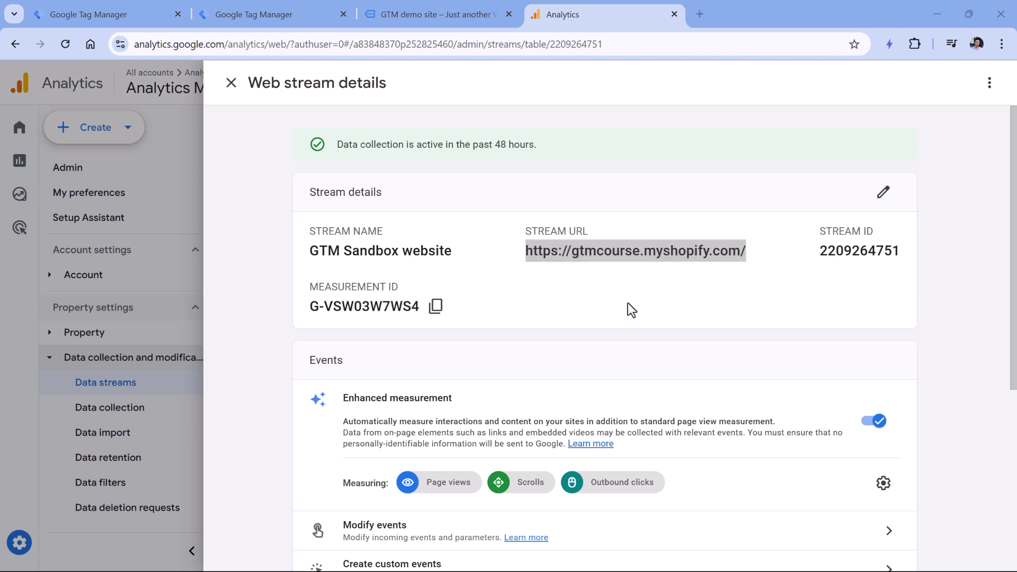
pyautogui.click(883, 192)
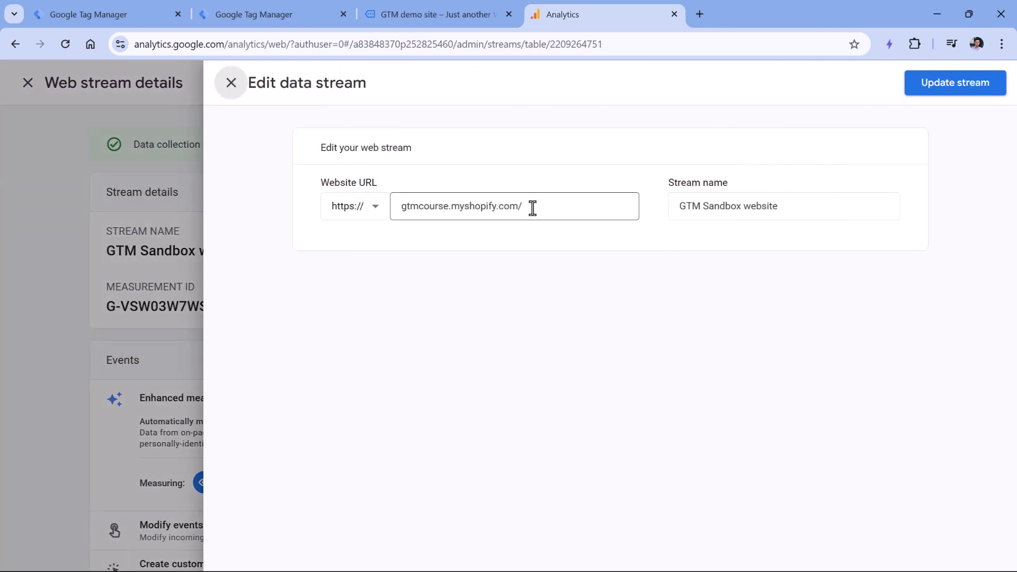
pyautogui.moveTo(531, 209); pyautogui.dragTo(394, 207)
pyautogui.click(232, 84)
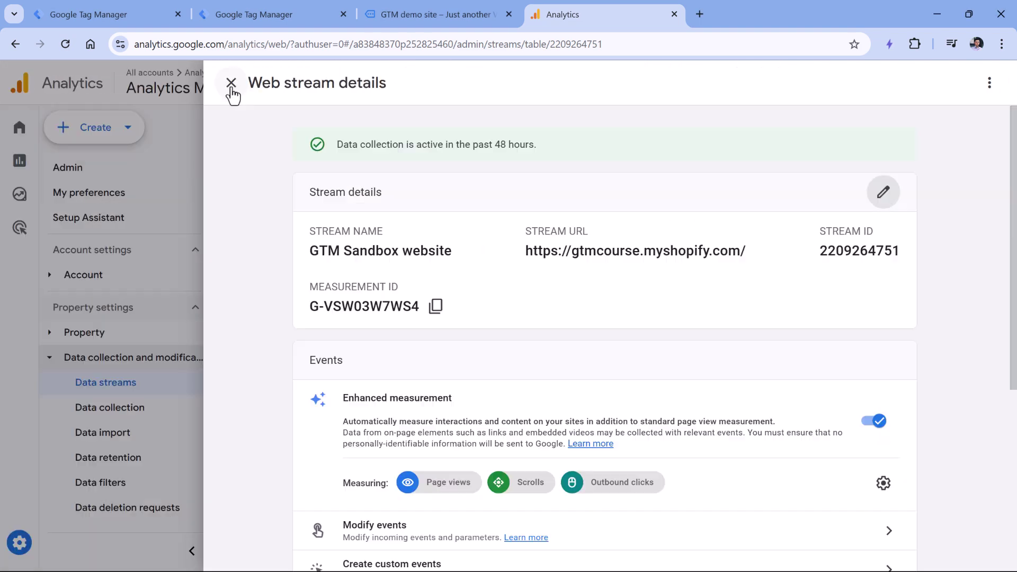
pyautogui.click(231, 83)
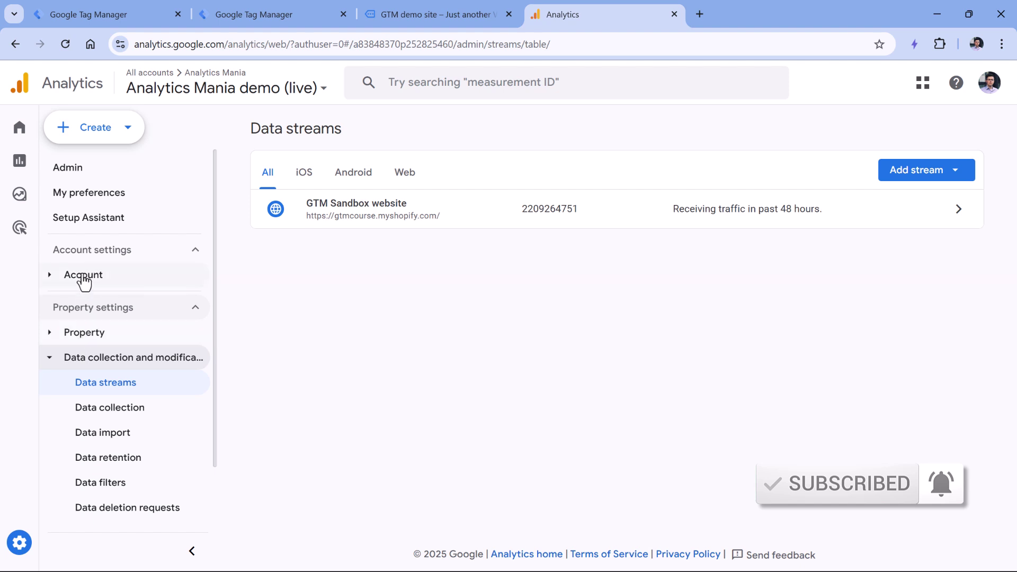
# Open Account details in Analytics and select the account name
pyautogui.click(59, 282)
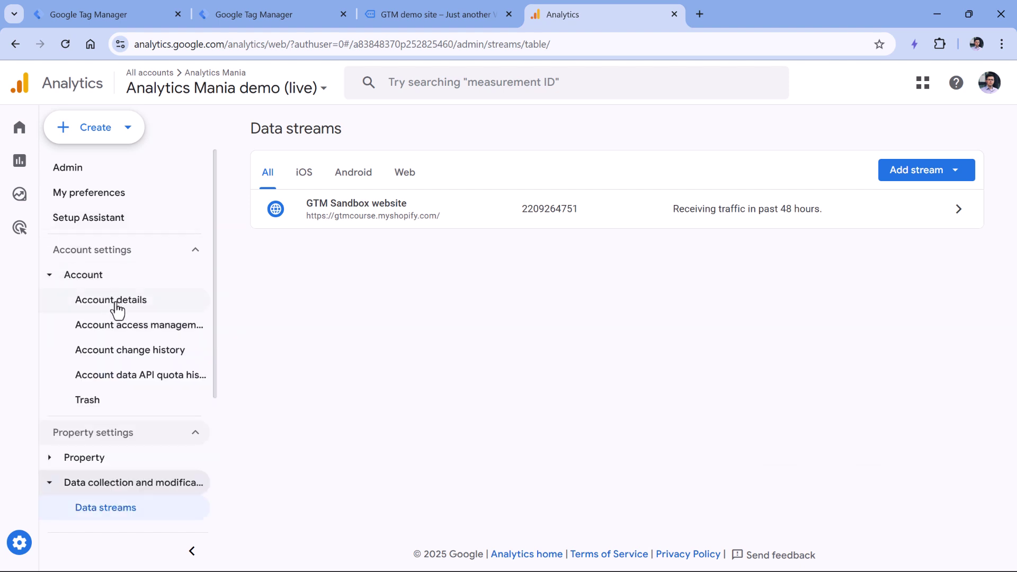
pyautogui.click(119, 310)
pyautogui.click(324, 242)
pyautogui.moveTo(325, 243); pyautogui.dragTo(258, 242)
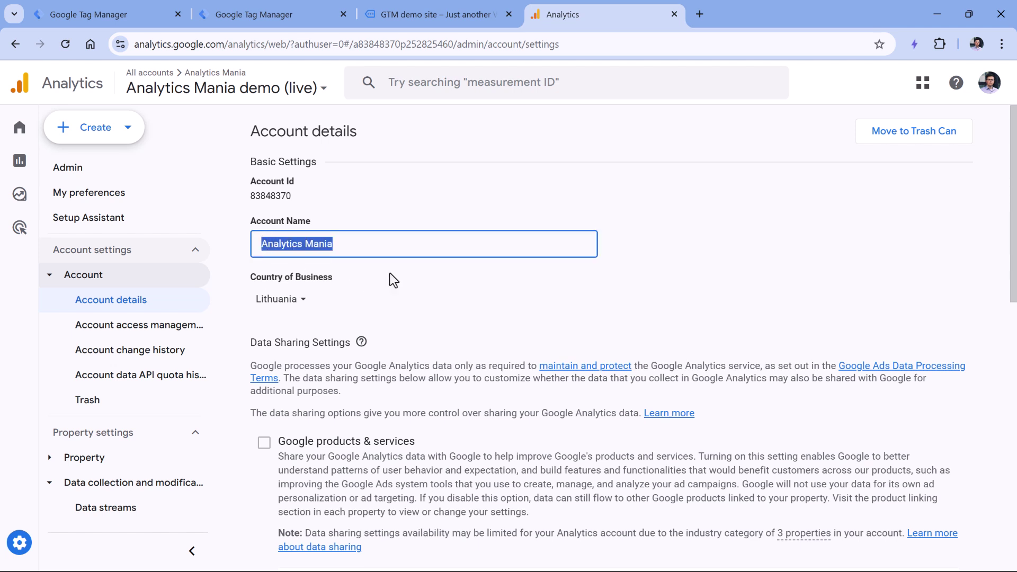
pyautogui.moveTo(367, 245); pyautogui.dragTo(217, 244)
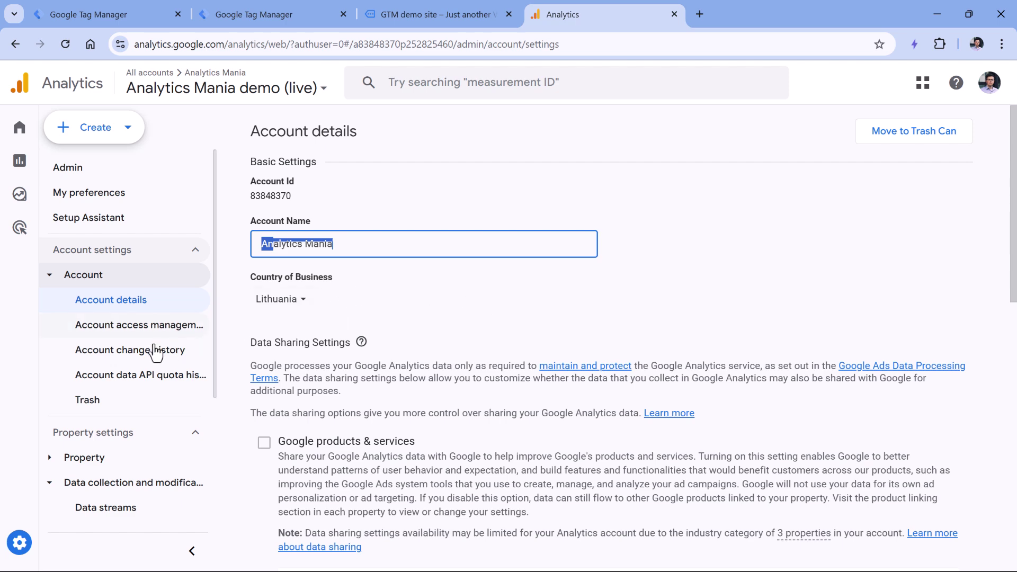
# Recheck the GTM Sandbox website stream's Google tag settings, then return to Tag Manager
pyautogui.scroll(-1, 121, 415)
pyautogui.click(109, 438)
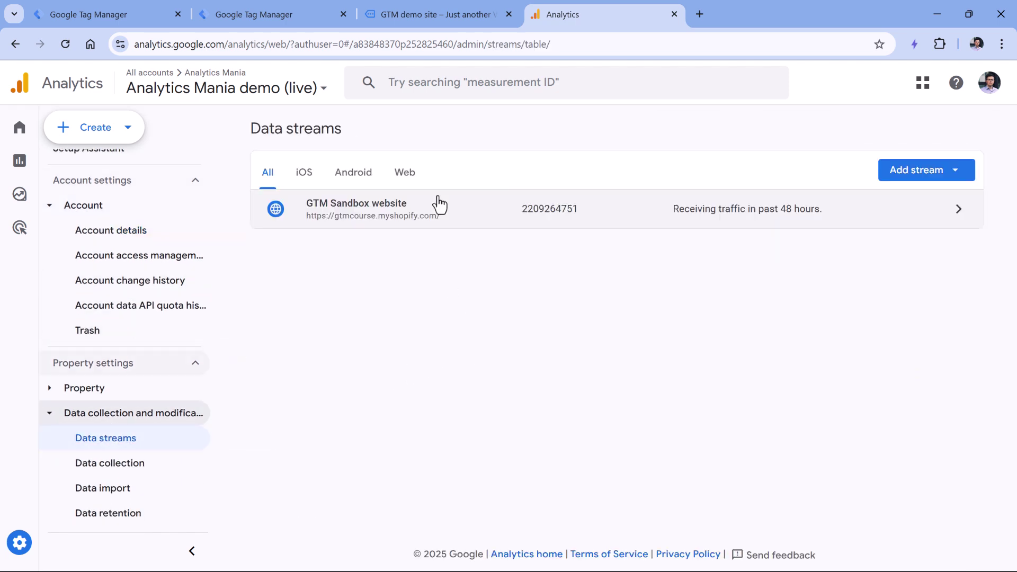
pyautogui.click(479, 215)
pyautogui.scroll(-5, 424, 402)
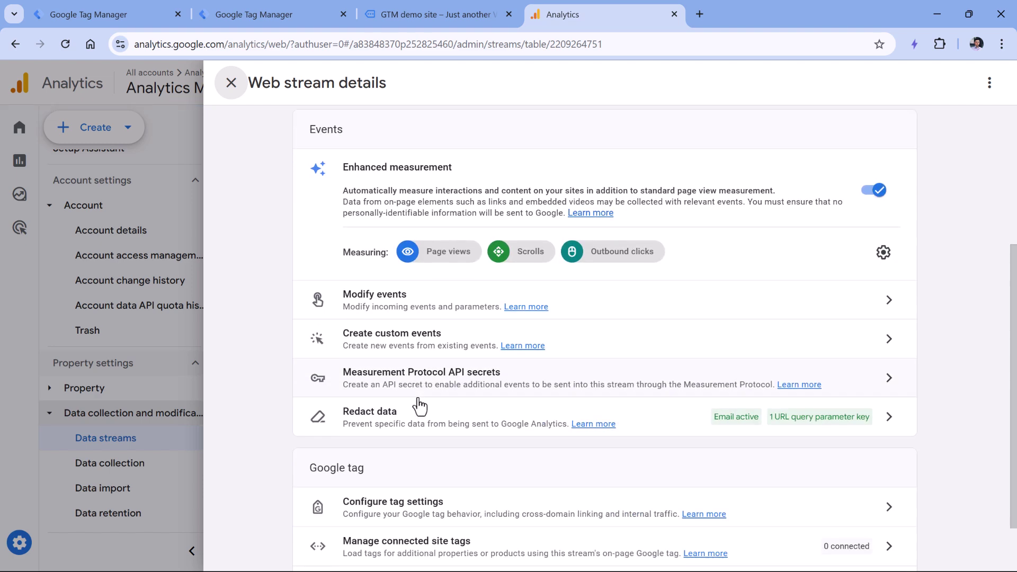
pyautogui.scroll(1, 419, 450)
pyautogui.scroll(-1, 418, 447)
pyautogui.click(400, 445)
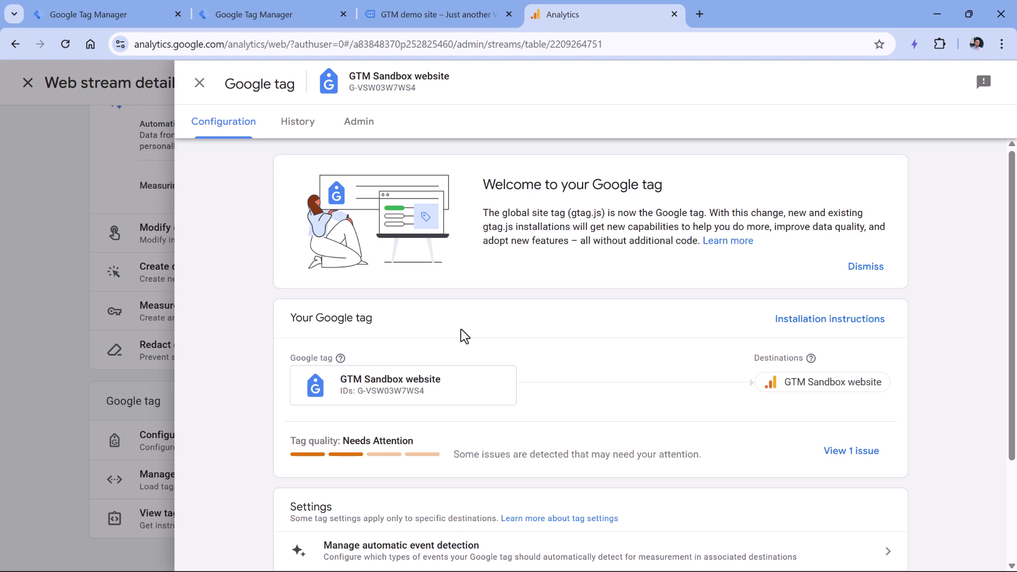
pyautogui.click(199, 82)
pyautogui.click(206, 81)
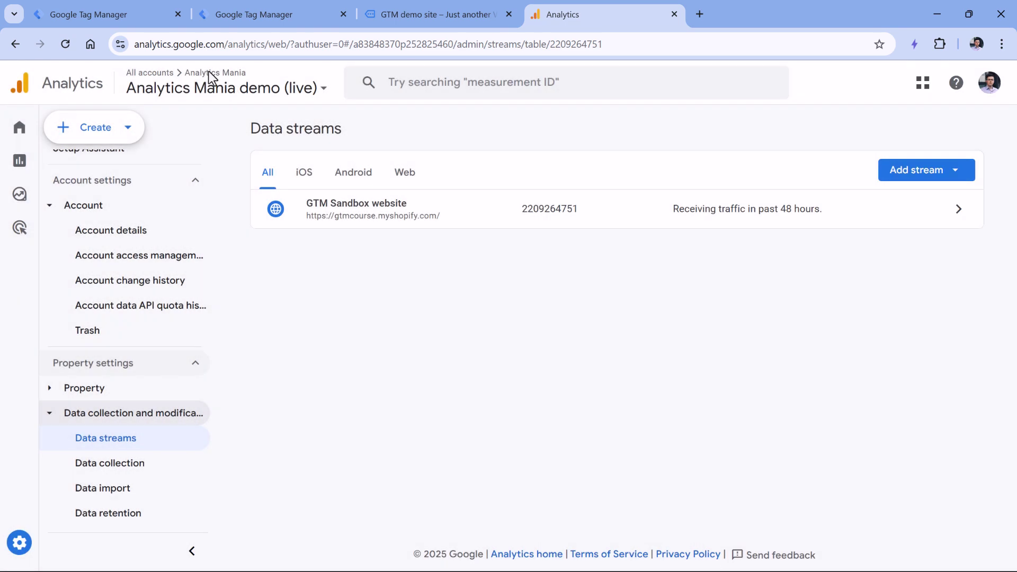
pyautogui.click(124, 16)
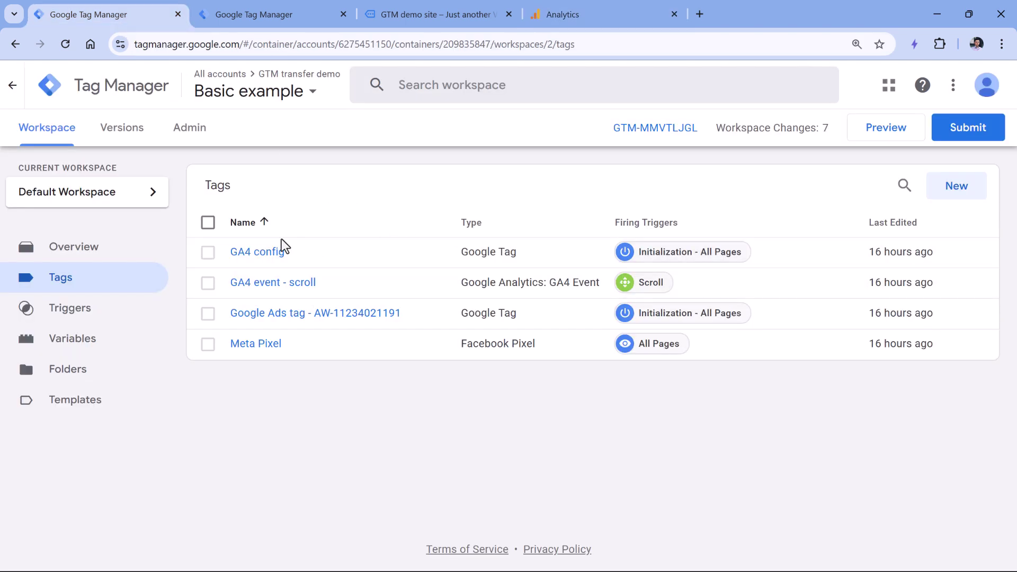
# Reselect the Basic example head snippet, then switch to the A bit more complex example container
pyautogui.moveTo(279, 257); pyautogui.dragTo(656, 136)
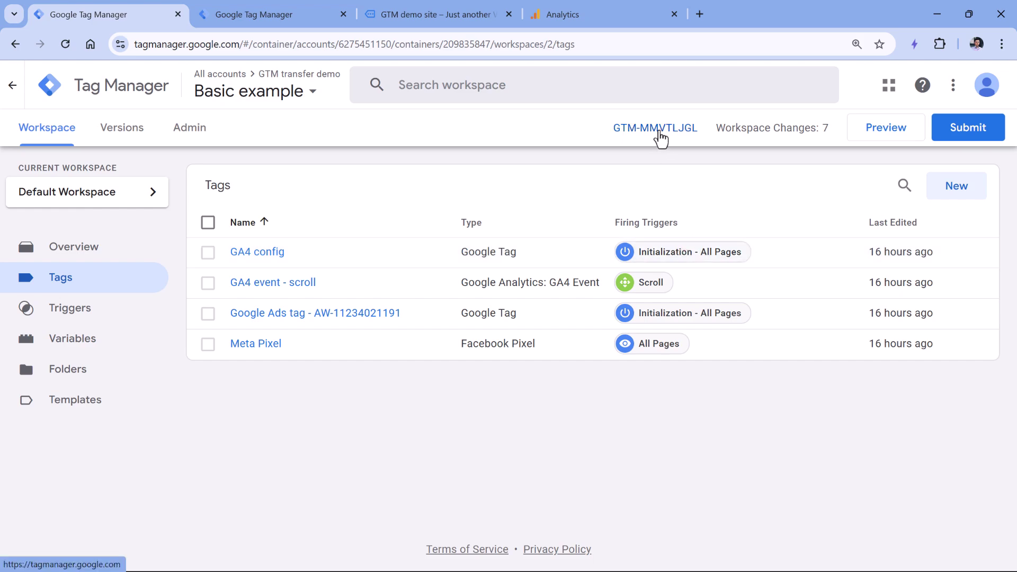
pyautogui.click(659, 137)
pyautogui.moveTo(432, 326); pyautogui.dragTo(259, 263)
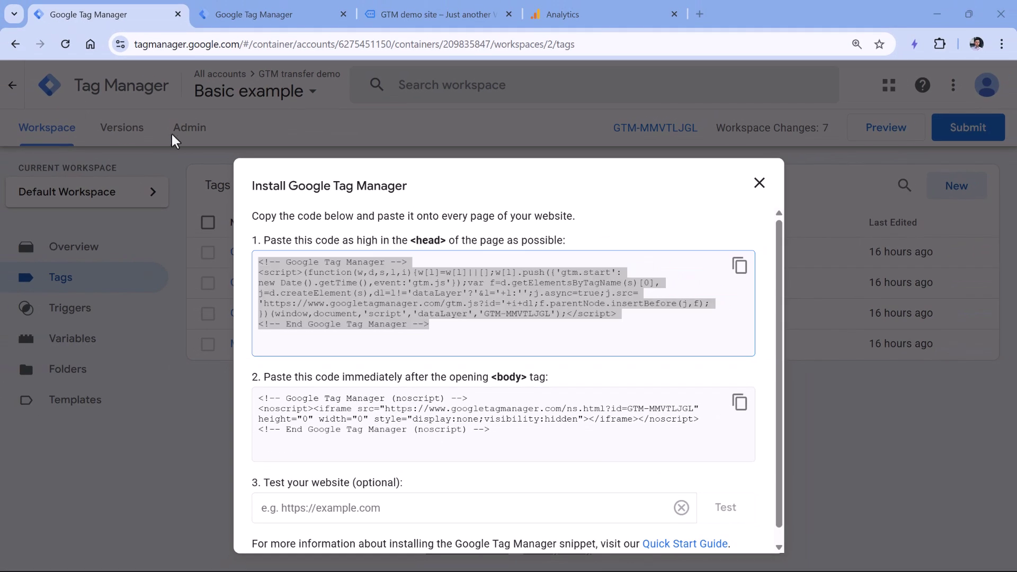
pyautogui.click(265, 14)
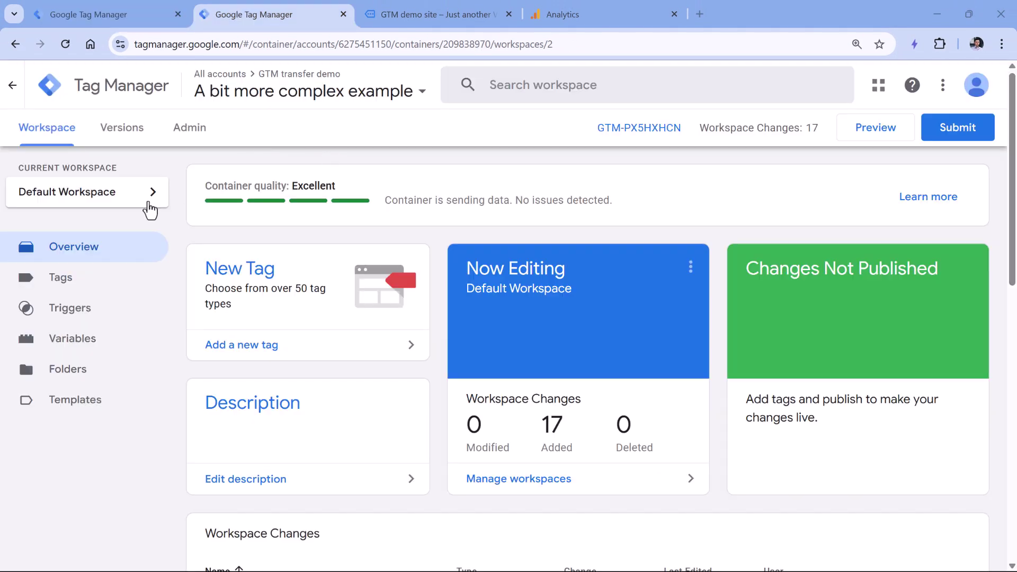
# Open the A bit more complex example Tags list and view its GTM-PX5HXHCN install snippet
pyautogui.click(66, 280)
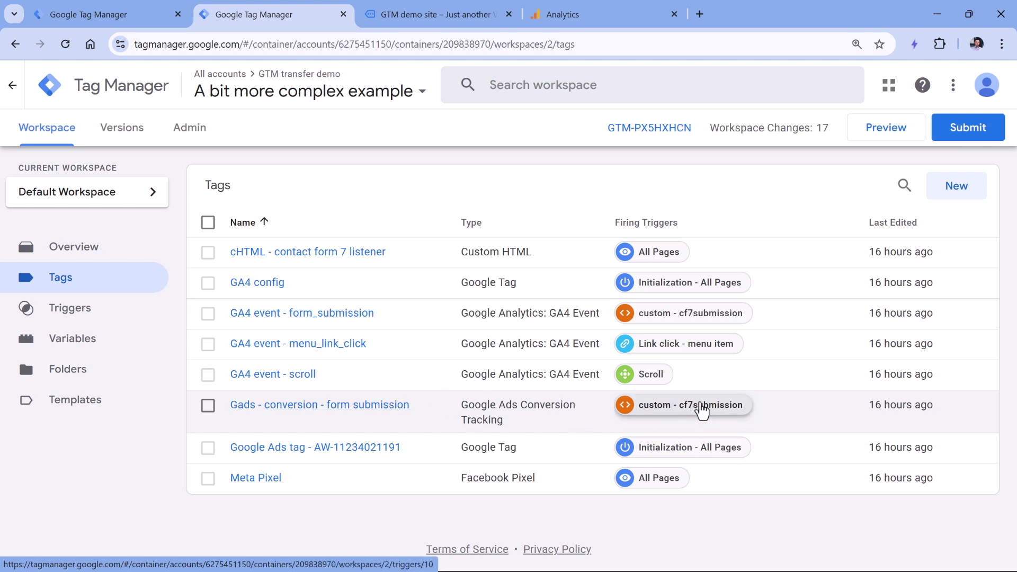
pyautogui.click(653, 134)
pyautogui.moveTo(465, 332); pyautogui.dragTo(259, 262)
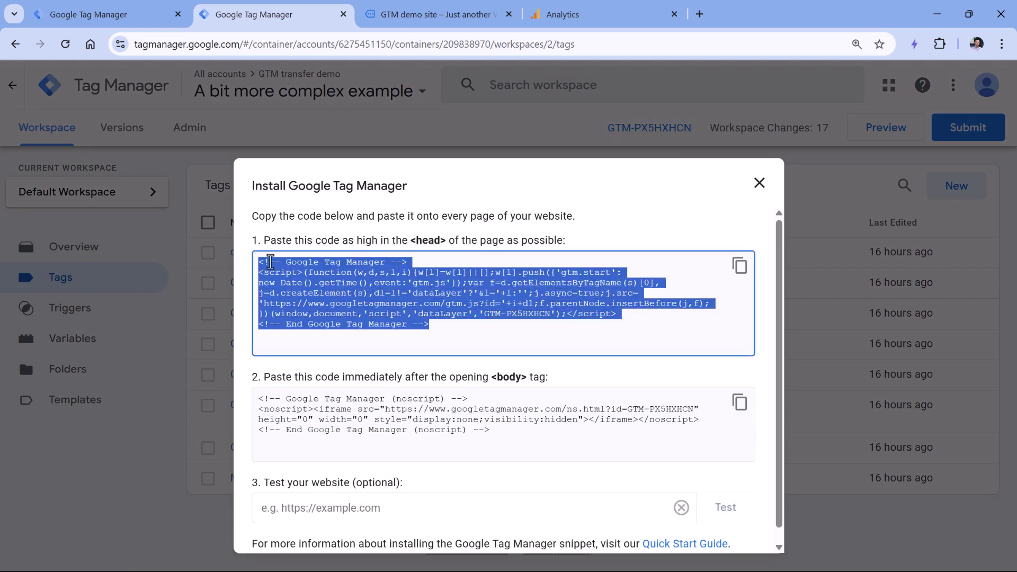
pyautogui.click(759, 183)
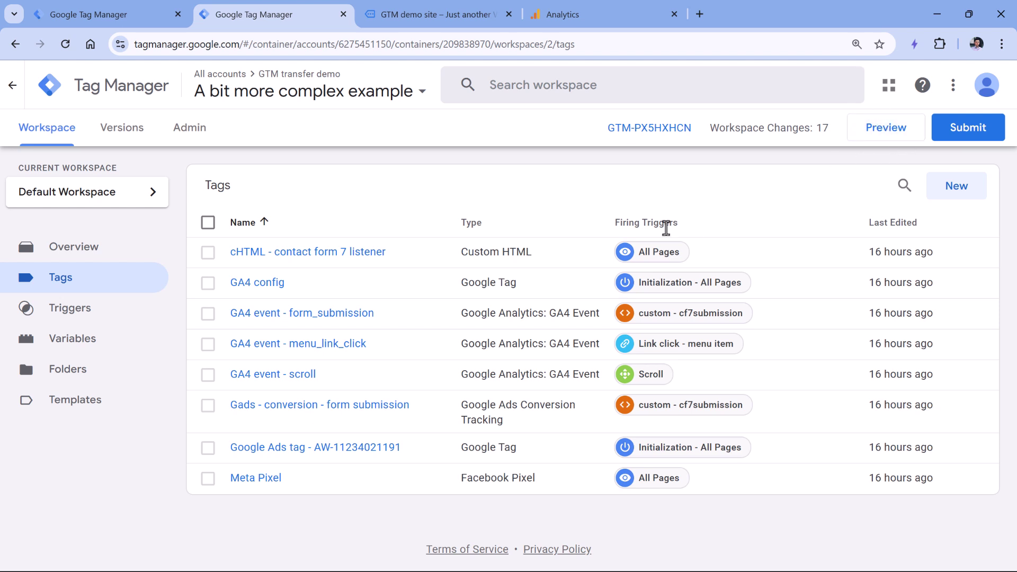
# Check the demo site's address and injected container against the Tag Manager tags list
pyautogui.moveTo(665, 243); pyautogui.dragTo(358, 186)
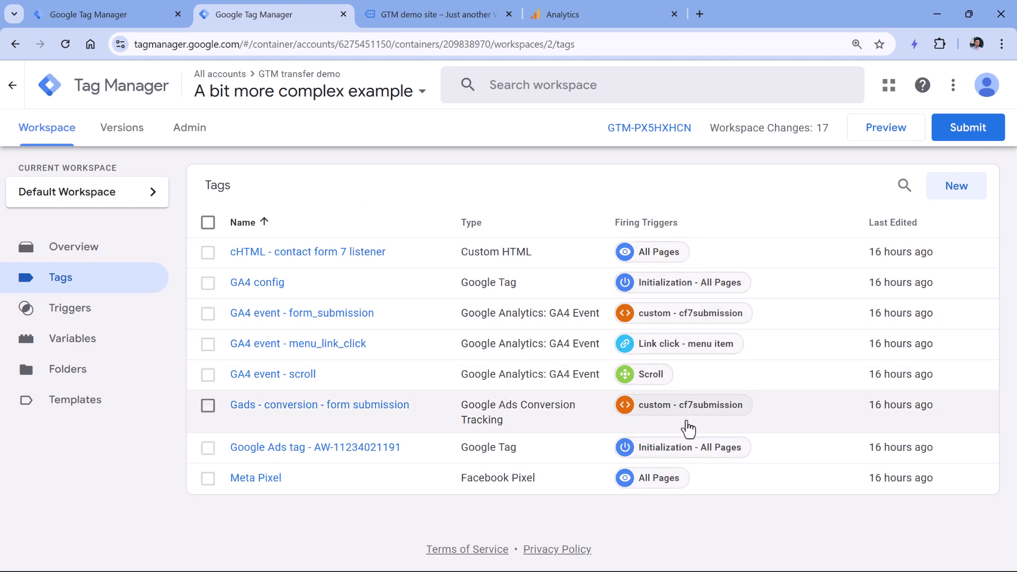
pyautogui.click(416, 19)
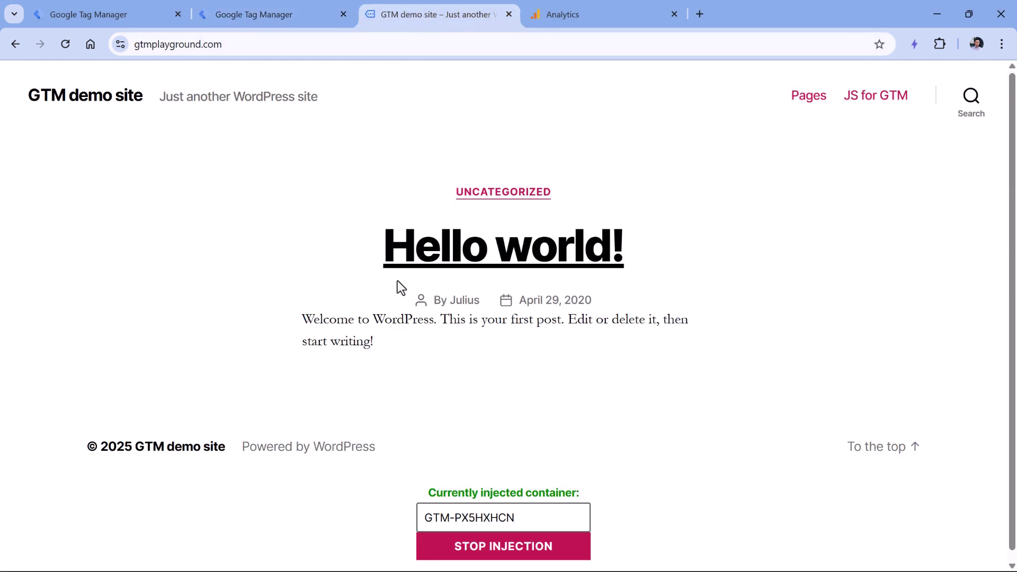
pyautogui.click(241, 47)
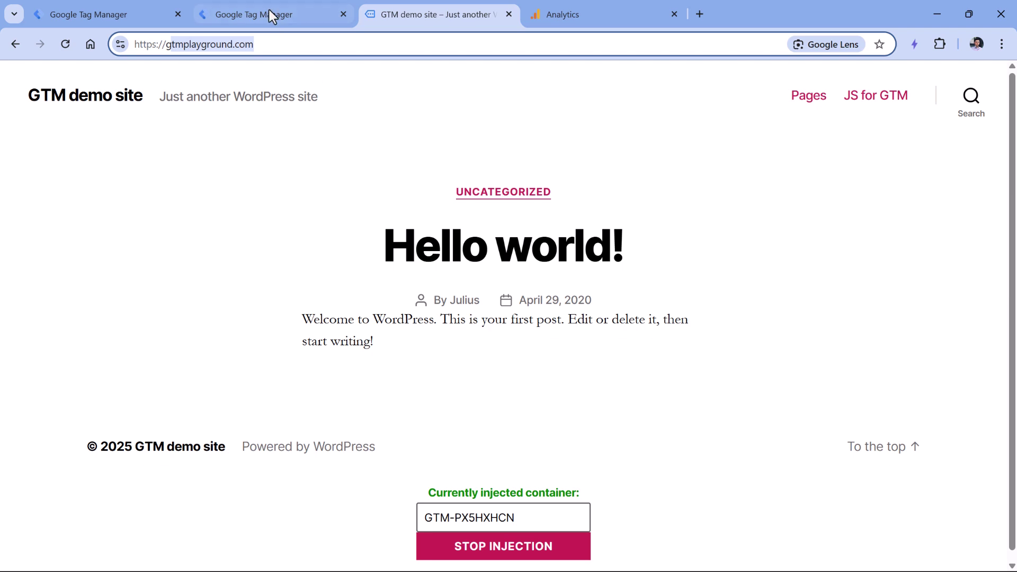
pyautogui.click(268, 9)
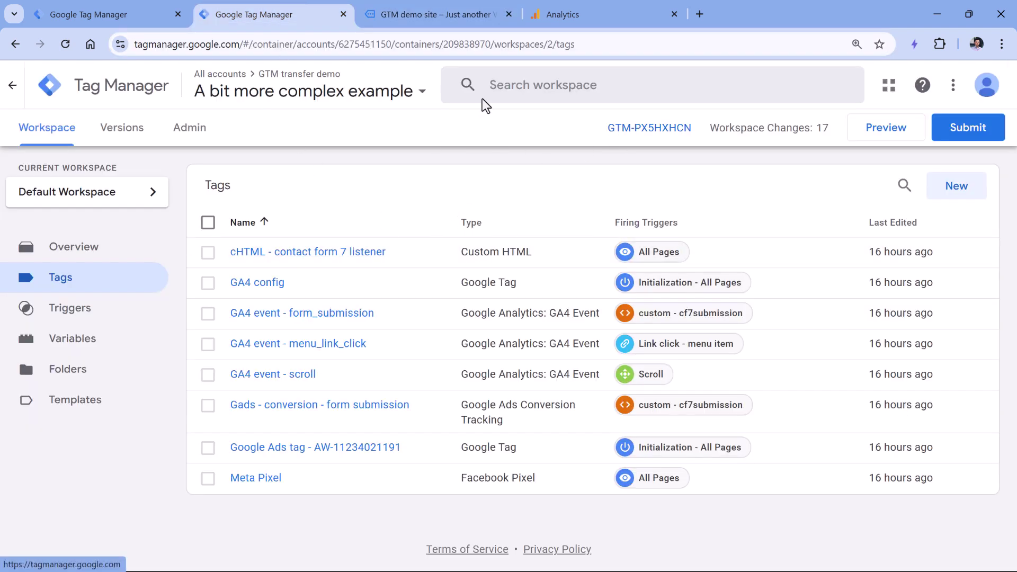
pyautogui.click(410, 16)
# Start Preview and connect Tag Assistant to the copied gtmplayground.com demo site URL
pyautogui.click(274, 21)
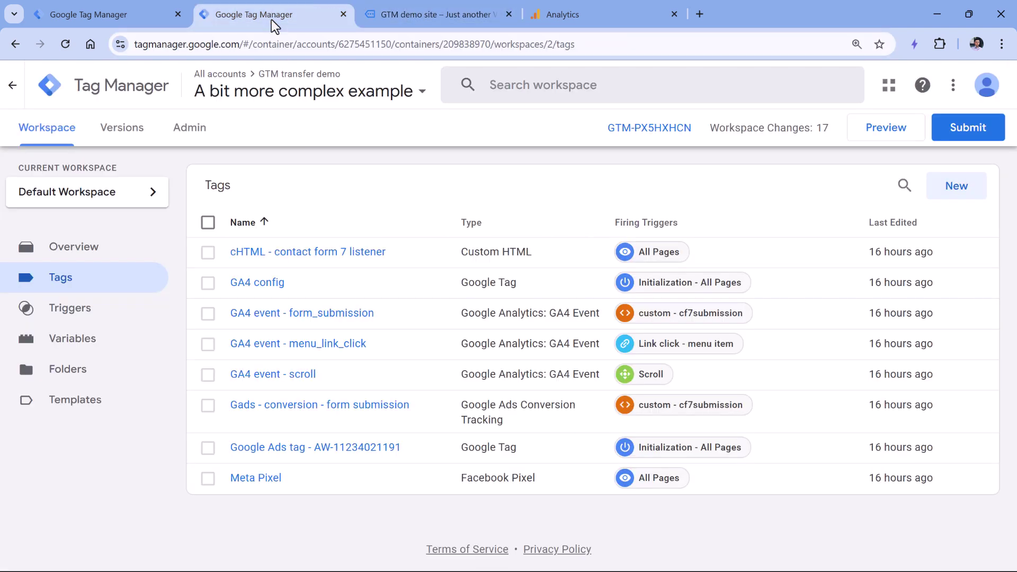
pyautogui.click(891, 139)
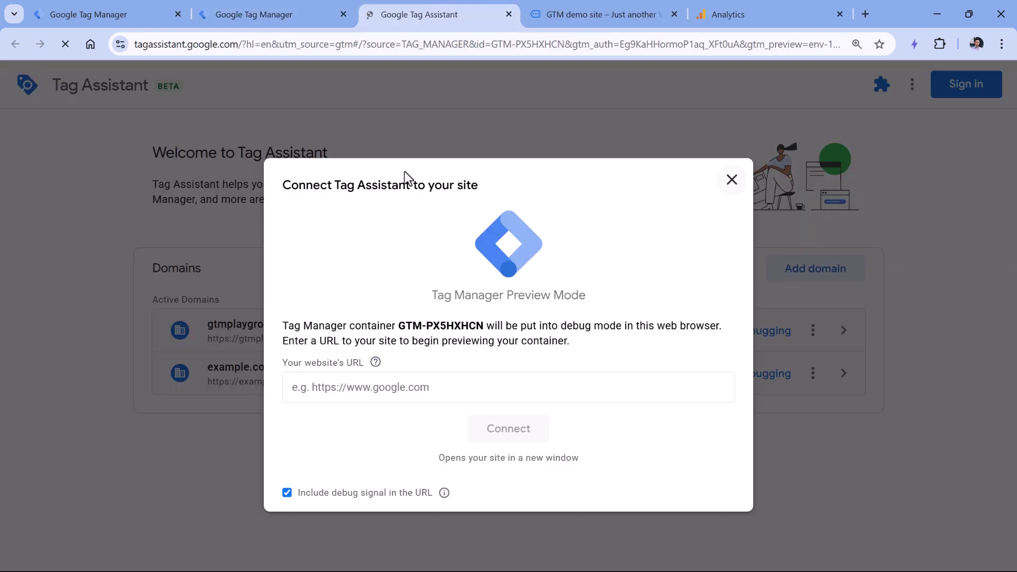
pyautogui.click(560, 14)
pyautogui.hotkey('ctrl', 'a')
pyautogui.hotkey('ctrl', 'c')
pyautogui.click(437, 13)
pyautogui.click(424, 376)
pyautogui.hotkey('ctrl', 'v')
pyautogui.click(506, 426)
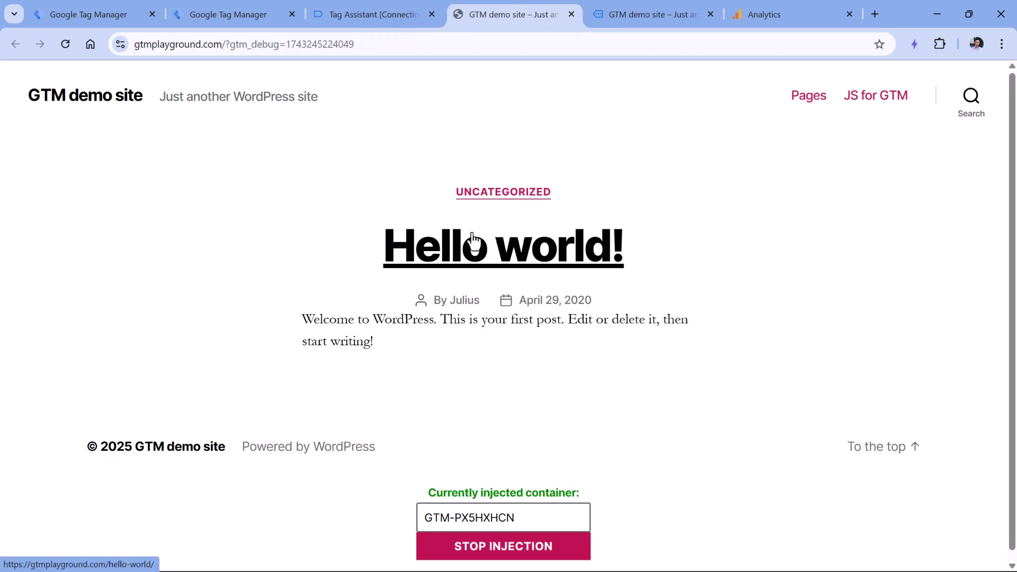
pyautogui.click(254, 16)
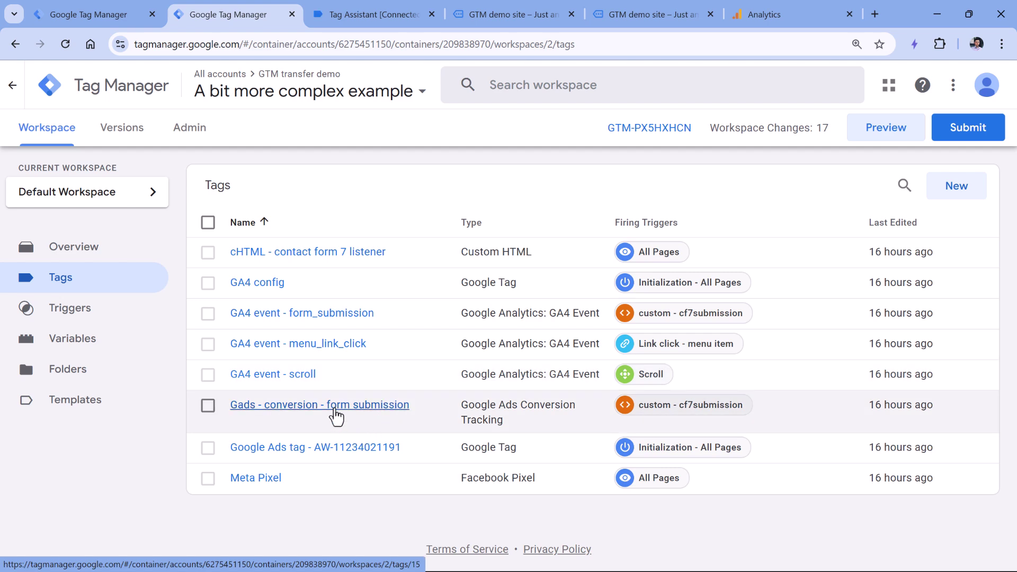
# On the debug-enabled demo site, go to Pages and open the Contact Form 7 demo
pyautogui.click(367, 13)
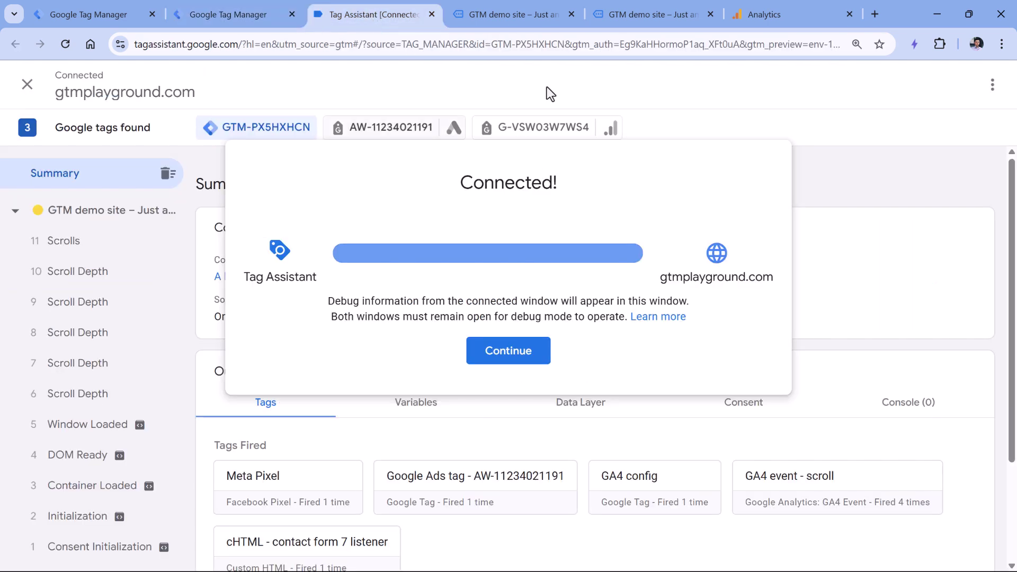
pyautogui.click(530, 7)
pyautogui.click(812, 84)
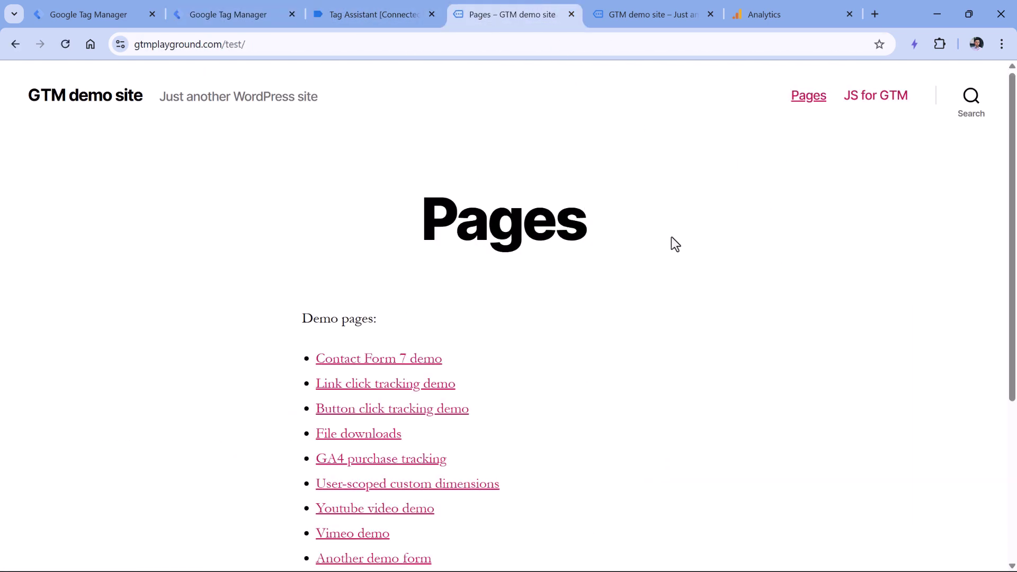
pyautogui.scroll(-3, 683, 243)
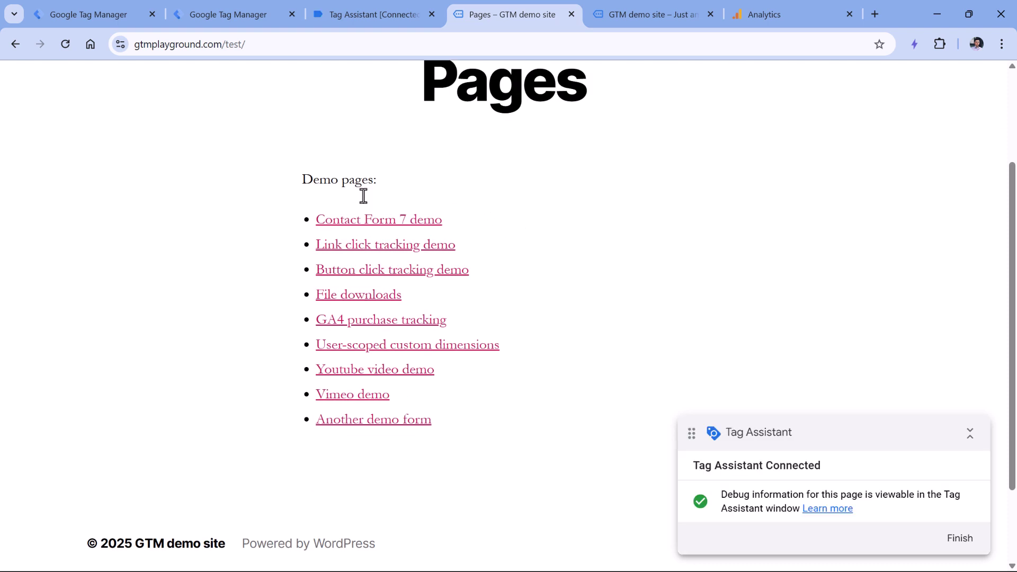
# Fill in a placeholder name, e-mail and message 'asdasd', send the form, and return to Tag Assistant
pyautogui.click(406, 340)
pyautogui.write('asd')
pyautogui.click(354, 411)
pyautogui.write('asd@asd.com')
pyautogui.press('Tab')
pyautogui.write('asdasd')
pyautogui.scroll(-2, 360, 408)
pyautogui.click(336, 436)
pyautogui.click(370, 14)
# Open the cf7submission event and inspect the GA4 event - form_submission tag's form_id value
pyautogui.click(467, 361)
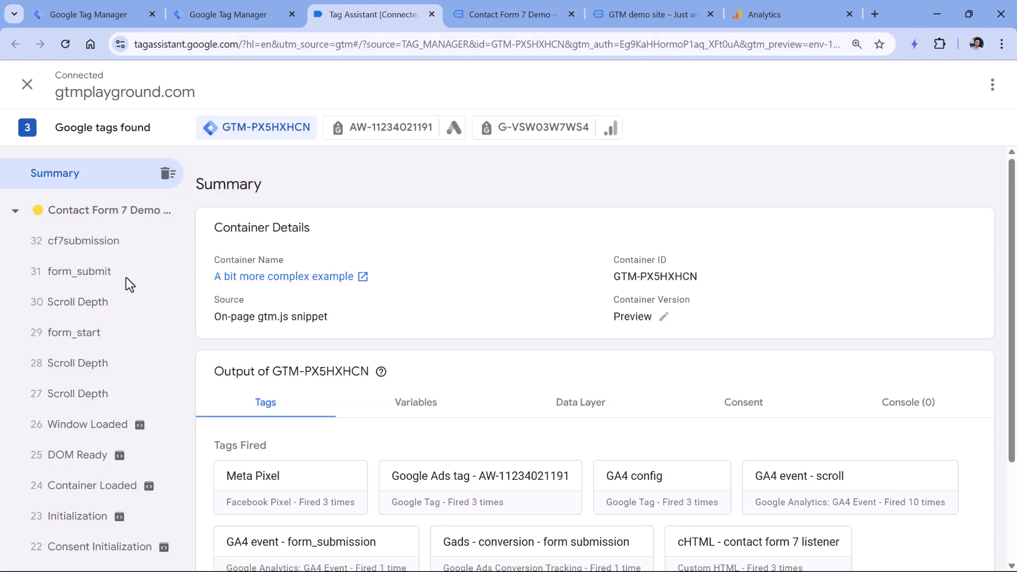
pyautogui.click(87, 238)
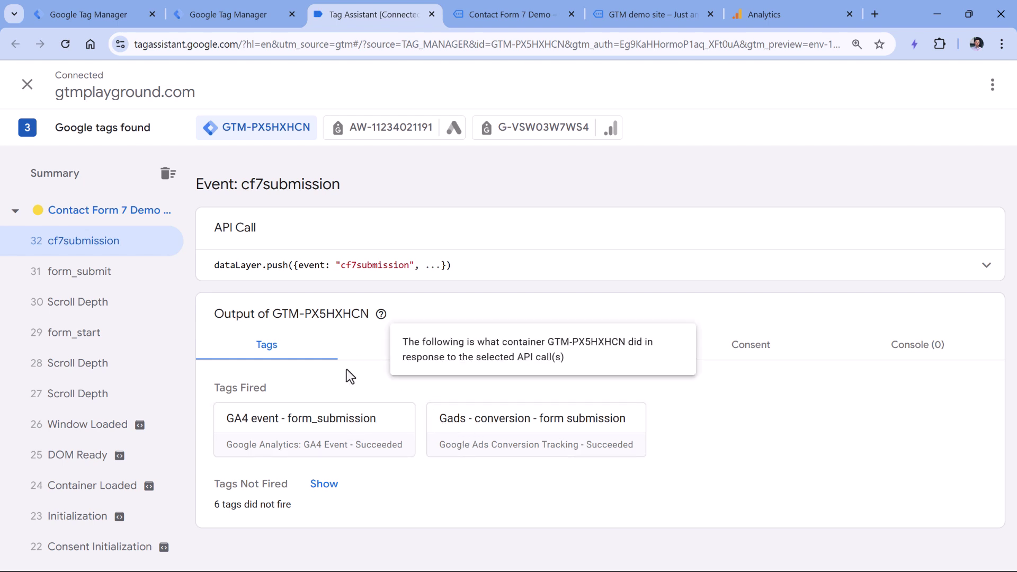
pyautogui.click(311, 431)
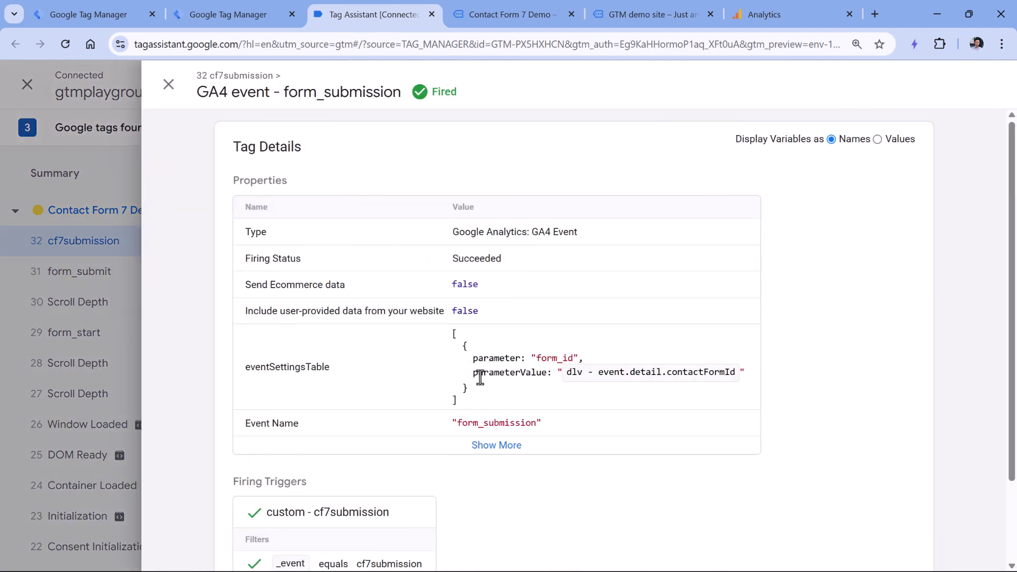
pyautogui.moveTo(534, 361); pyautogui.dragTo(568, 360)
pyautogui.click(572, 361)
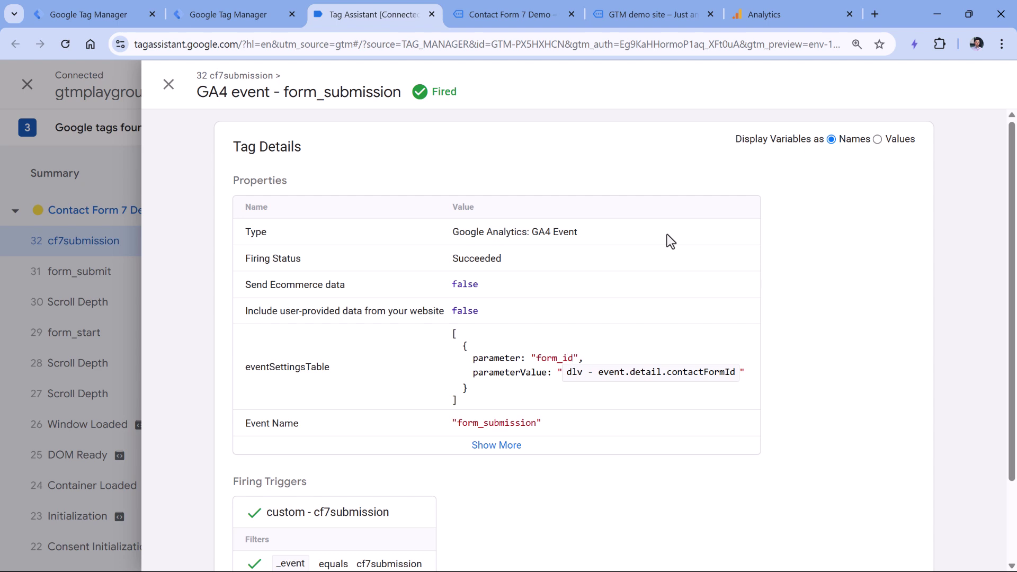
pyautogui.click(877, 139)
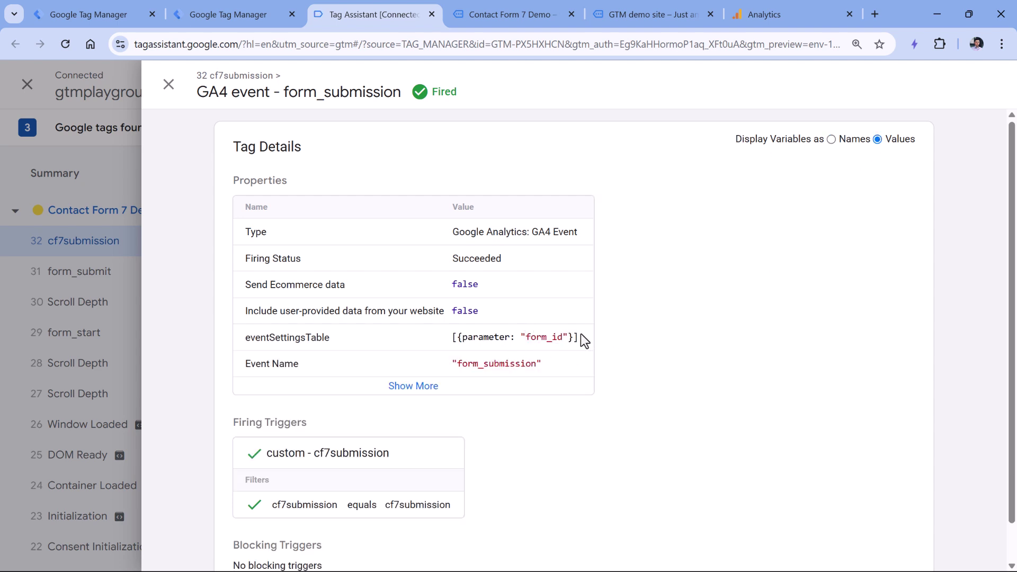
pyautogui.click(508, 21)
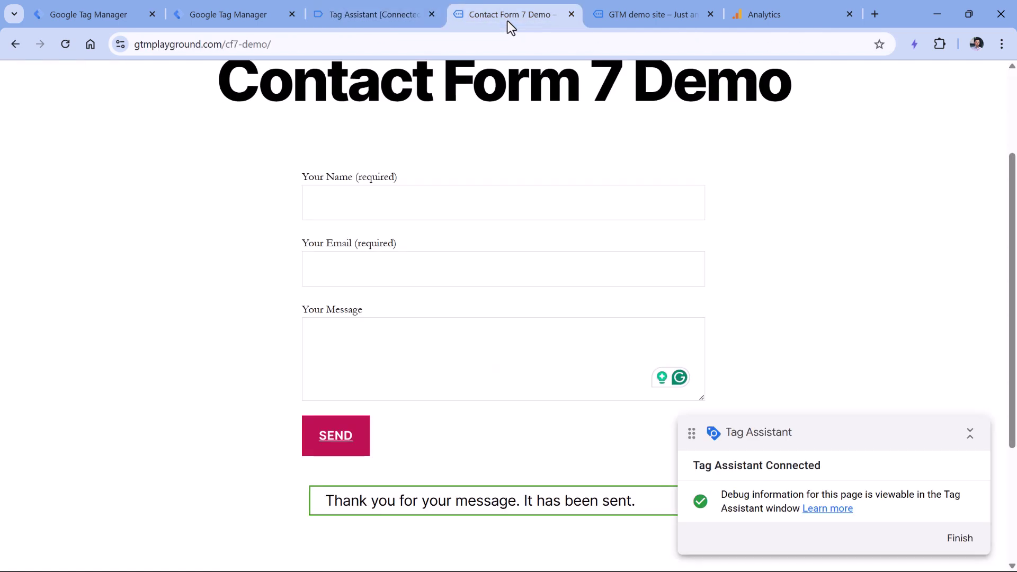
pyautogui.click(378, 21)
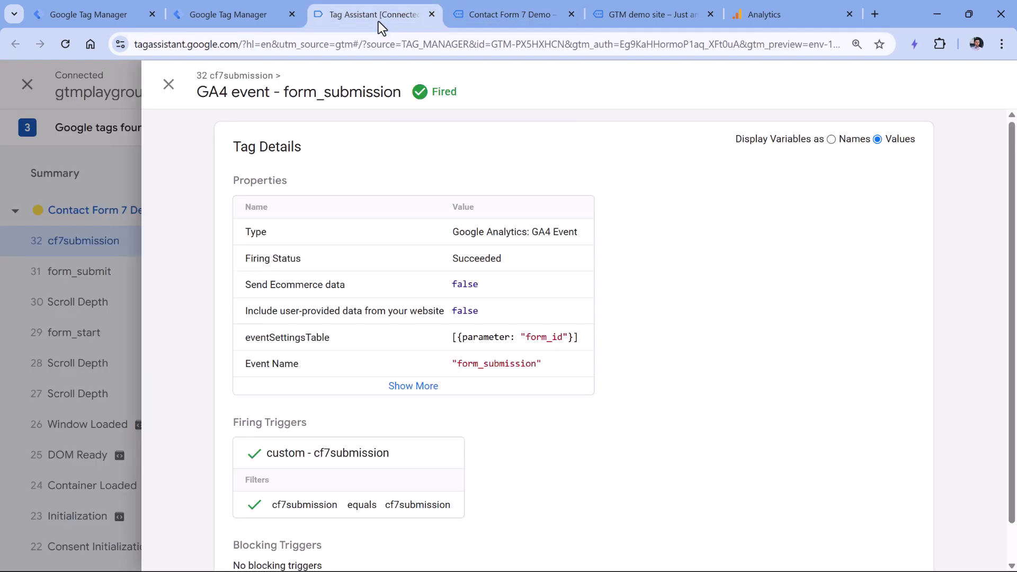
pyautogui.click(63, 275)
# Compare the pushed formId "40" with the undefined contactFormId variable, then return to Tag Manager
pyautogui.click(495, 266)
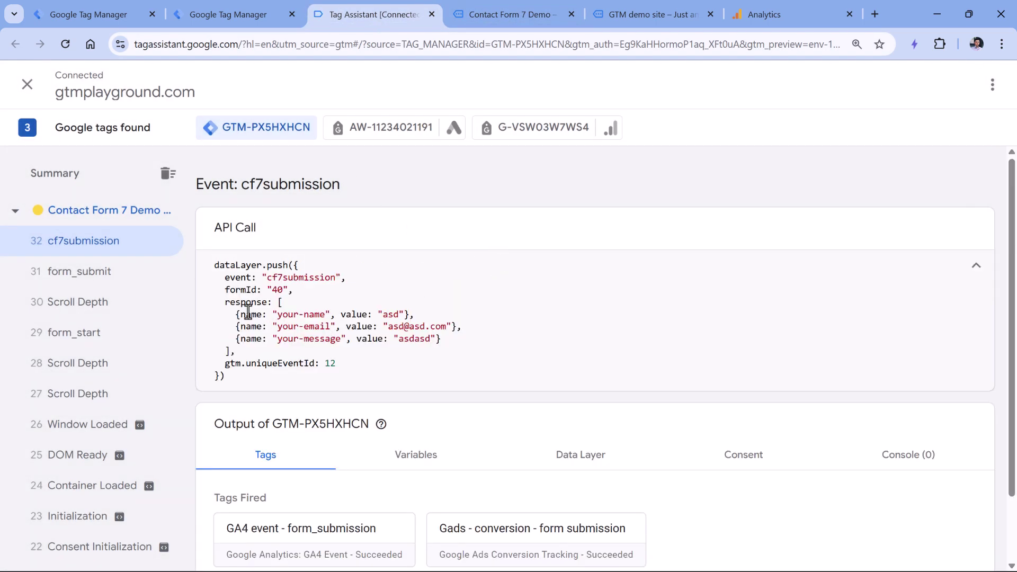
pyautogui.tripleClick(247, 291)
pyautogui.click(293, 291)
pyautogui.scroll(-2, 318, 297)
pyautogui.click(418, 380)
pyautogui.scroll(-2, 373, 398)
pyautogui.scroll(-2, 365, 398)
pyautogui.doubleClick(546, 391)
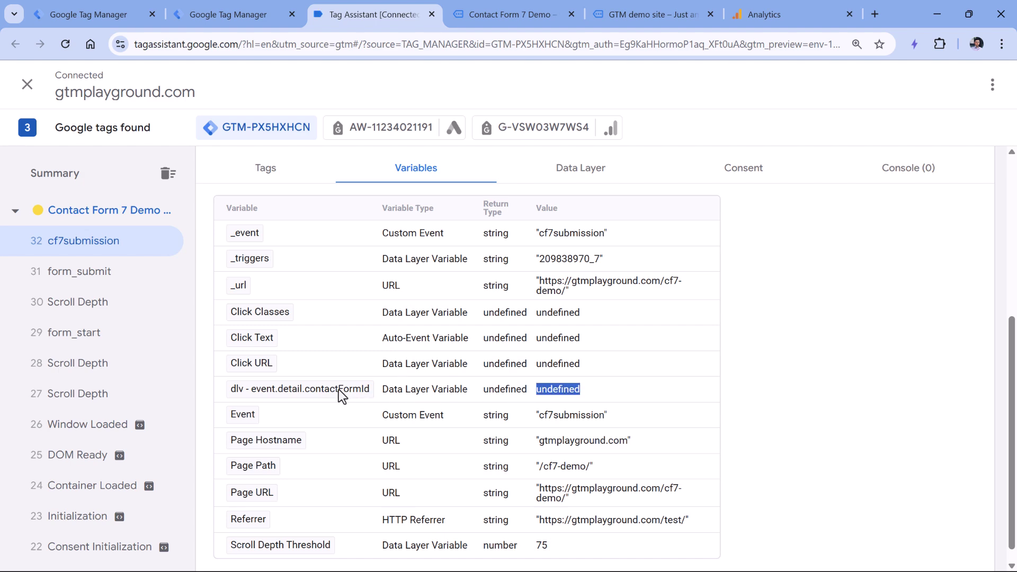
pyautogui.scroll(4, 335, 393)
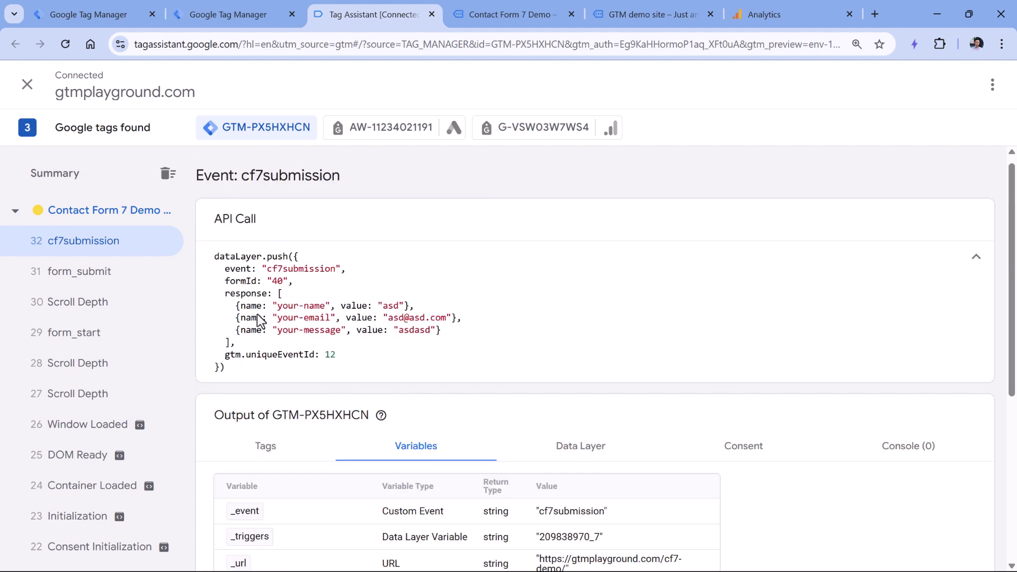
pyautogui.scroll(-3, 266, 323)
pyautogui.scroll(-2, 269, 325)
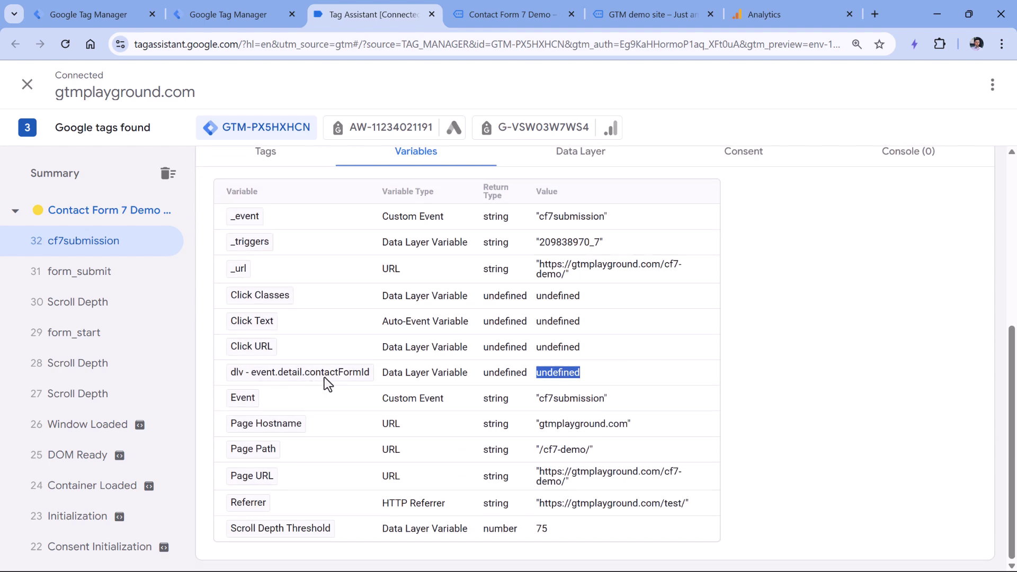
pyautogui.scroll(5, 345, 377)
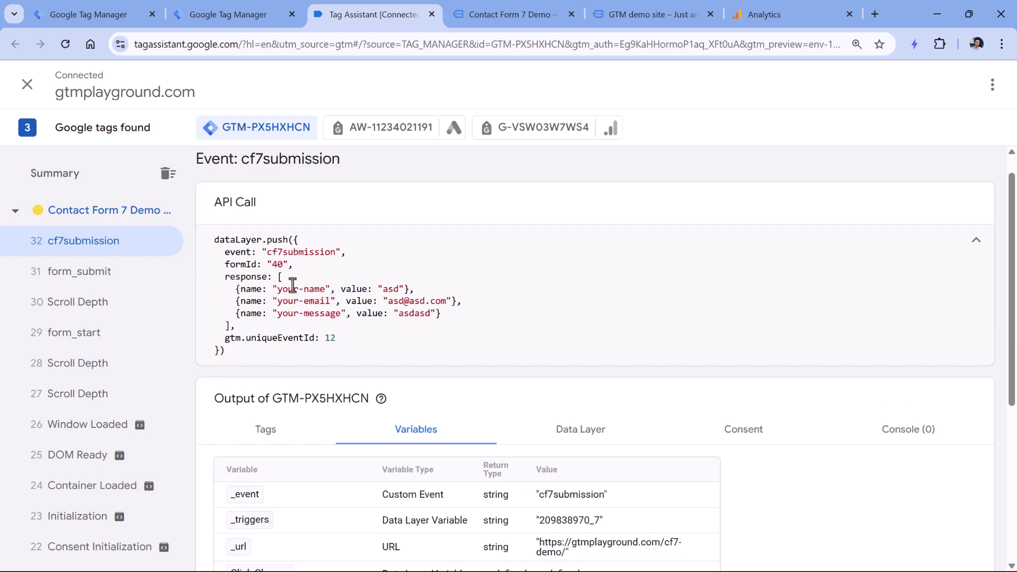
pyautogui.doubleClick(230, 265)
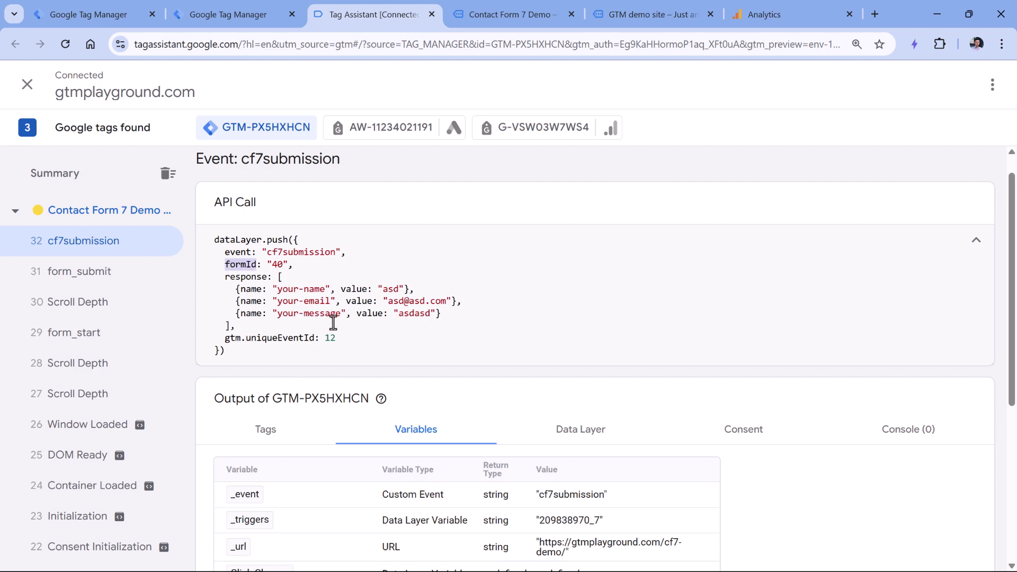
pyautogui.click(211, 16)
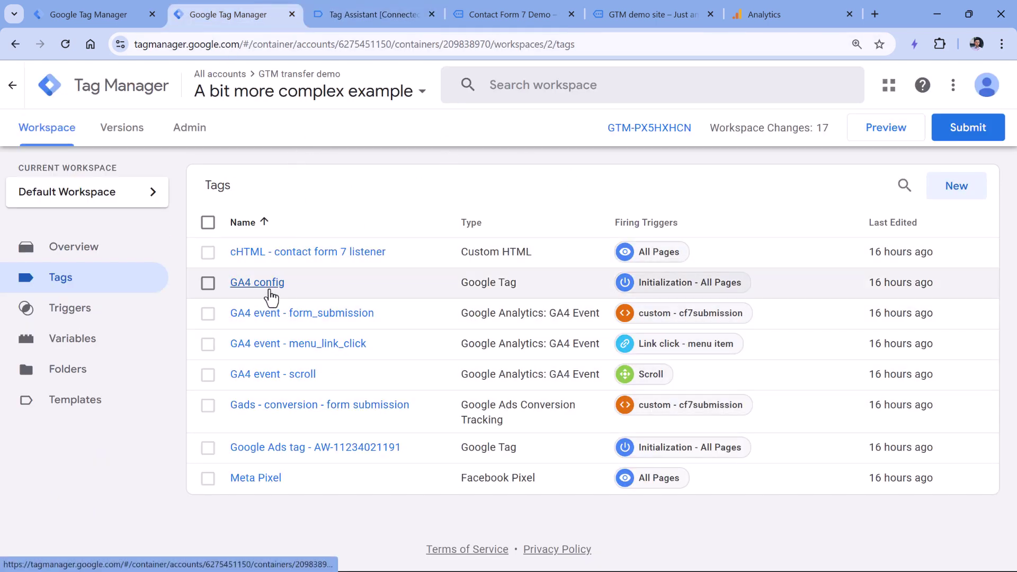
# Open the GA4 event - form_submission tag and clear its form_id parameter value
pyautogui.click(297, 313)
pyautogui.scroll(-2, 466, 278)
pyautogui.click(596, 347)
pyautogui.scroll(-2, 618, 513)
pyautogui.click(672, 404)
pyautogui.moveTo(745, 398); pyautogui.dragTo(556, 410)
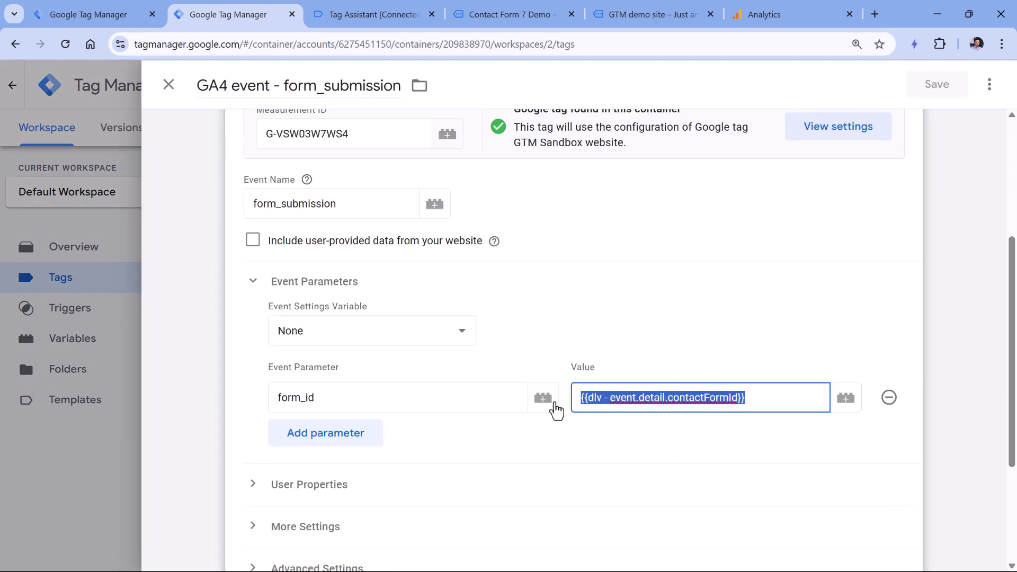
pyautogui.press('BackSpace')
# Create Data Layer Variable 'dlv - formId' reading formId, assign it to form_id, and save the tag
pyautogui.click(846, 398)
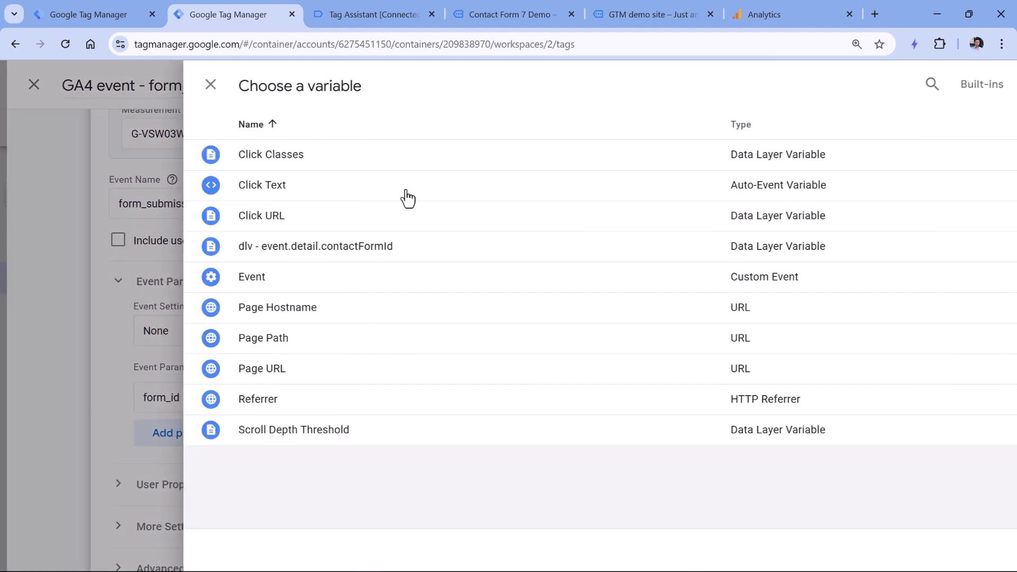
pyautogui.click(993, 88)
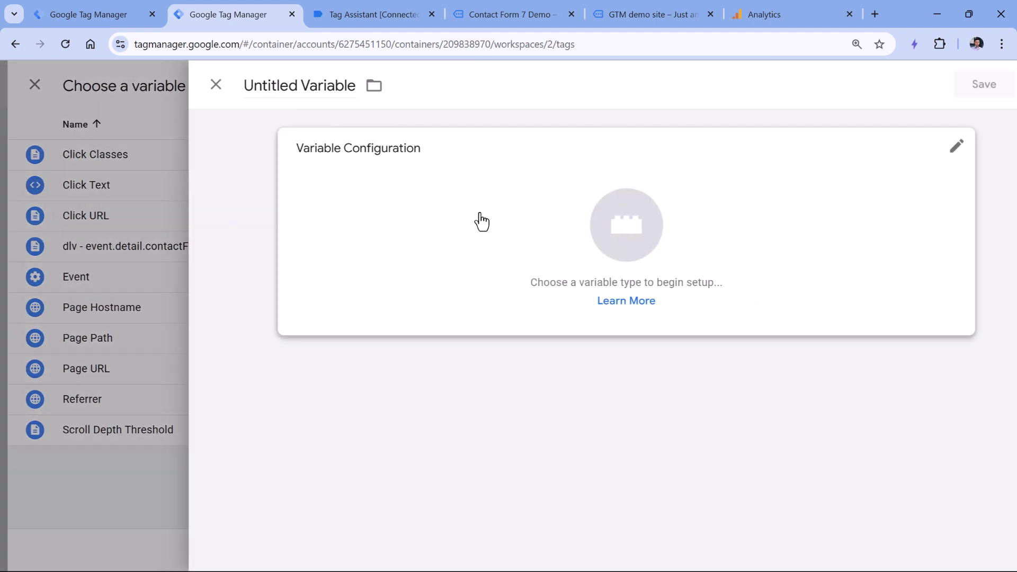
pyautogui.click(502, 235)
pyautogui.click(651, 444)
pyautogui.click(329, 301)
pyautogui.click(370, 15)
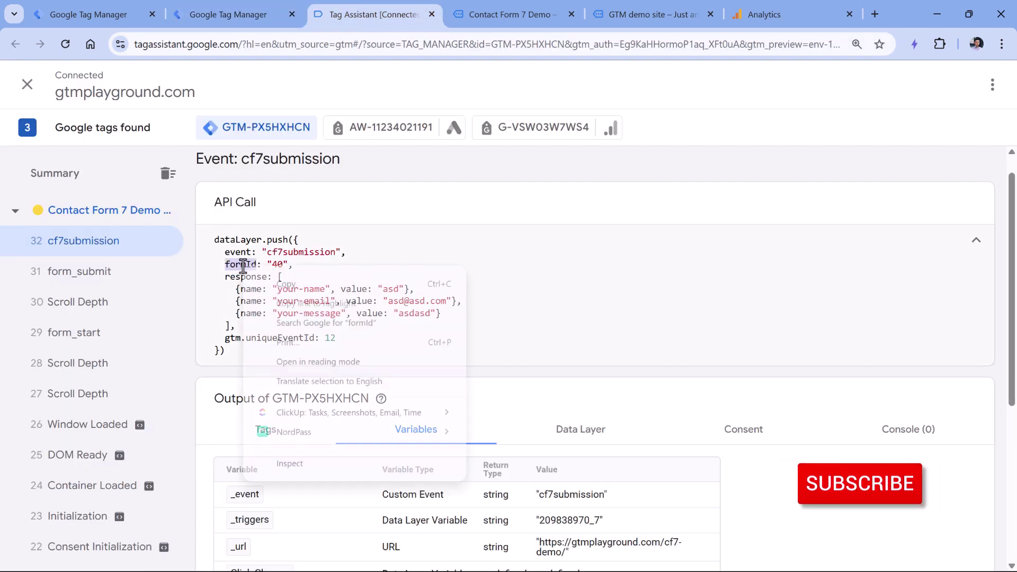
pyautogui.click(241, 17)
pyautogui.write('formId')
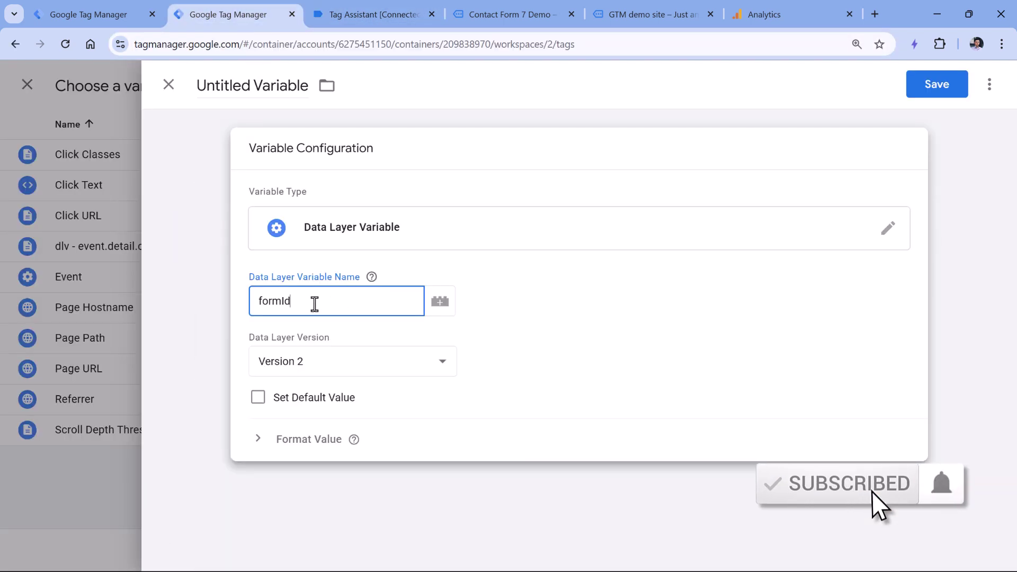
pyautogui.click(275, 90)
pyautogui.write('dlv 0 ')
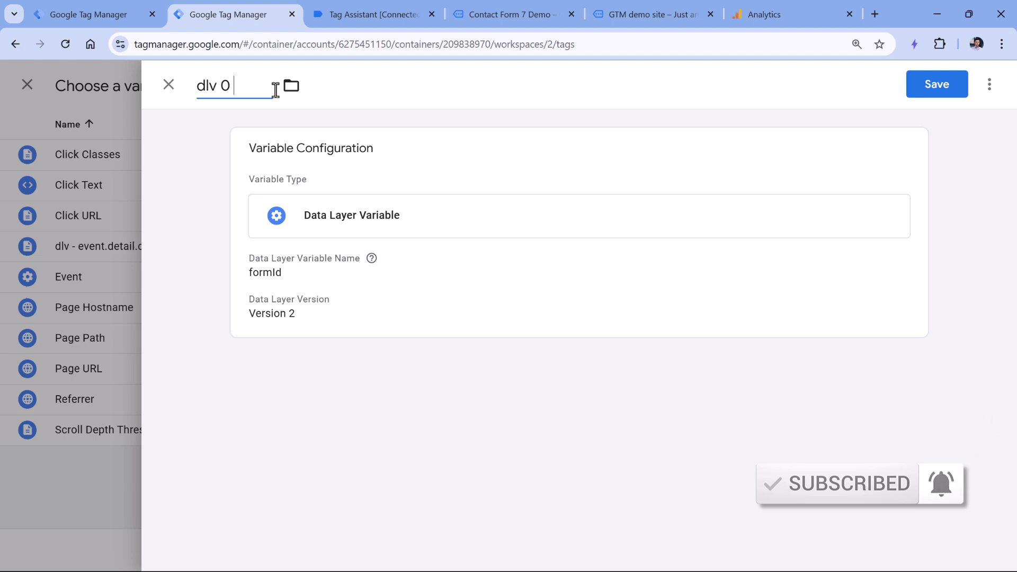
pyautogui.press('BackSpace')
pyautogui.press('BackSpace')
pyautogui.write('- formId')
pyautogui.click(934, 85)
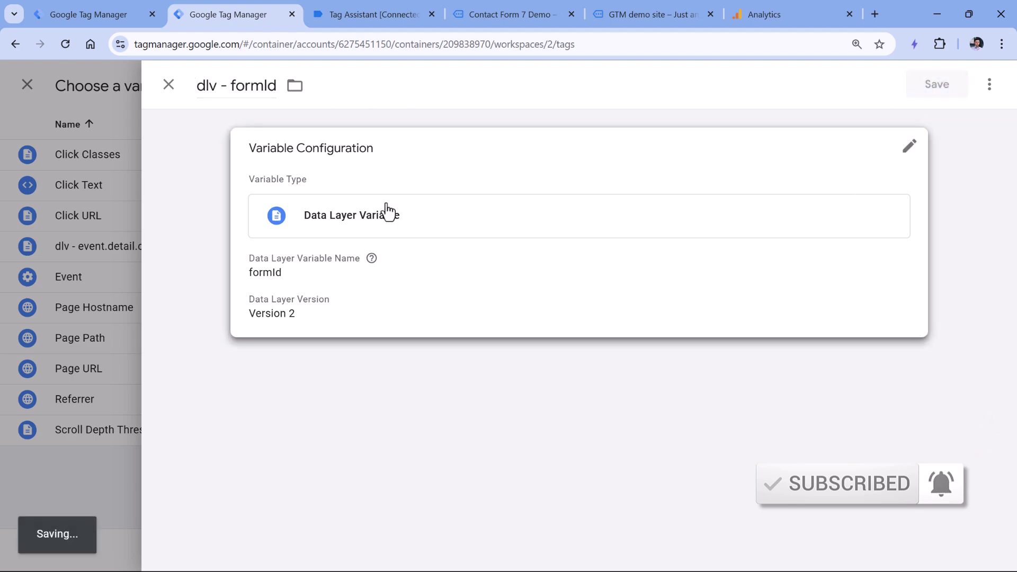
pyautogui.hotkey('ctrl', 's')
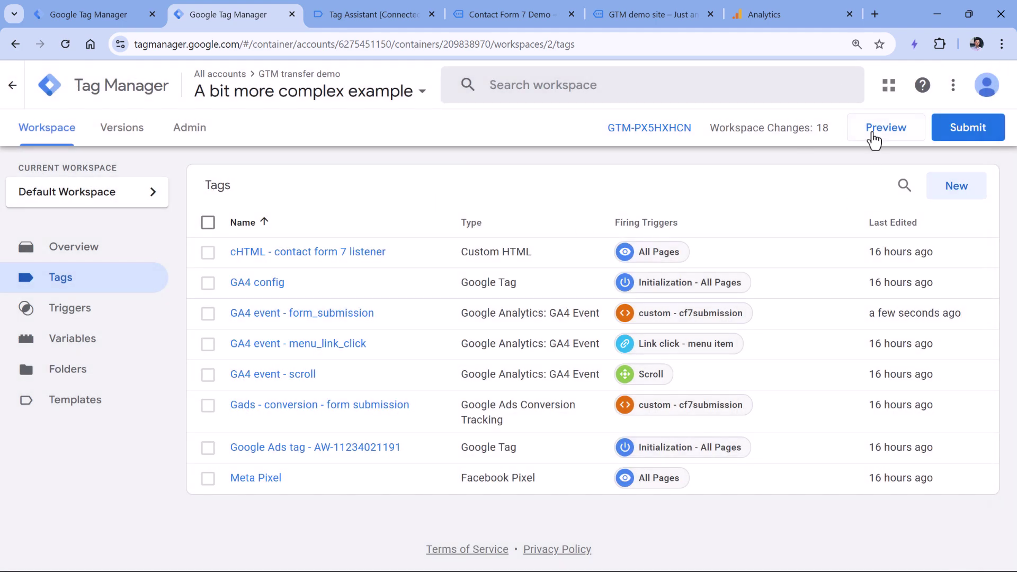
# Start a container preview and open the Contact Form 7 demo page
pyautogui.click(871, 136)
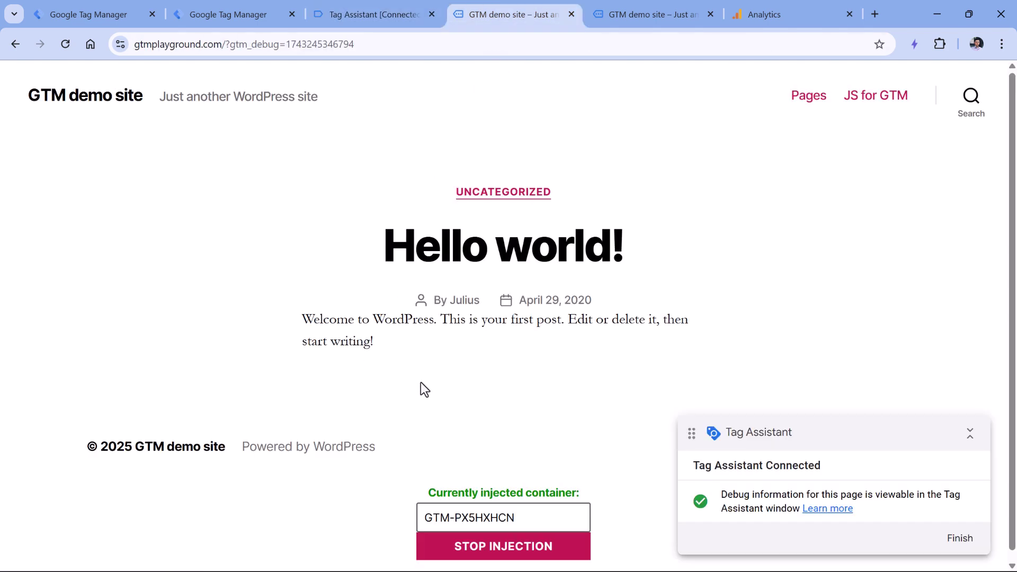
pyautogui.click(802, 99)
pyautogui.scroll(-3, 403, 255)
pyautogui.click(380, 222)
# Fill the demo form with a test name, email and message, and submit it
pyautogui.click(361, 341)
pyautogui.write('asd')
pyautogui.click(357, 405)
pyautogui.write('asd@asd.com')
pyautogui.press('Tab')
pyautogui.write('asdasd')
pyautogui.press('Tab')
pyautogui.press('Return')
# Confirm the cf7submission event fired the GA4 form_submission tag with form_id 40
pyautogui.click(372, 14)
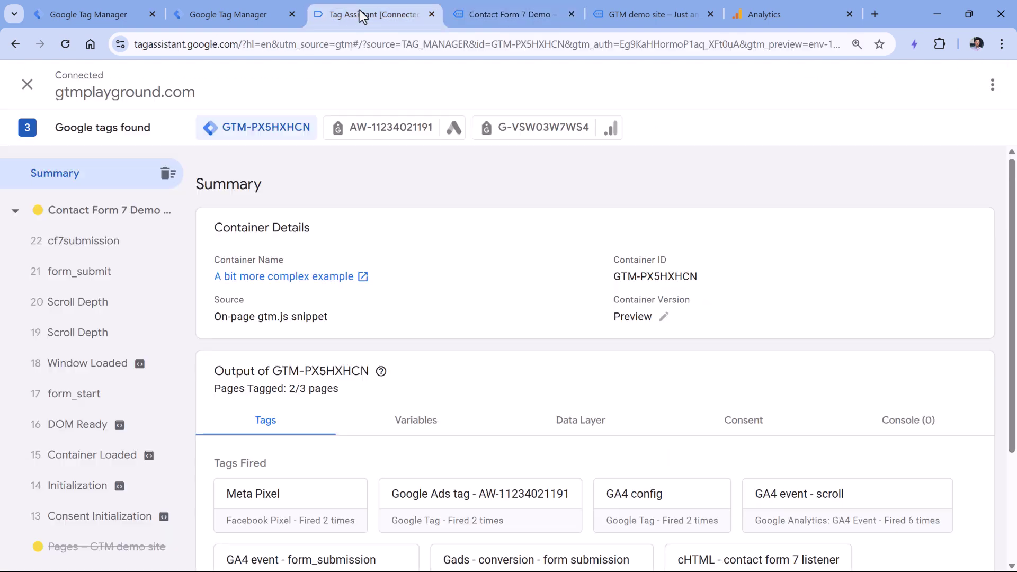
pyautogui.click(82, 242)
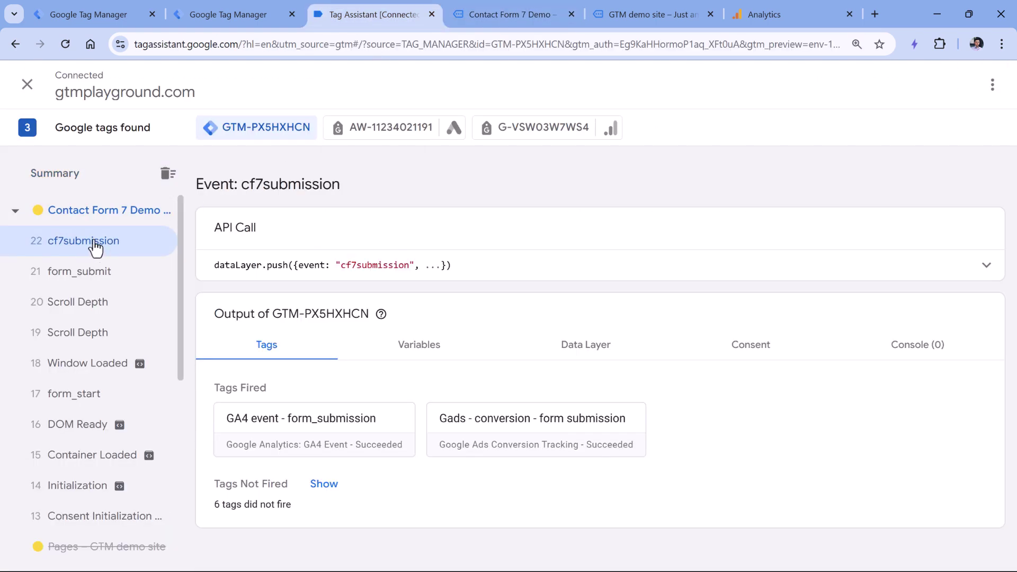
pyautogui.click(317, 430)
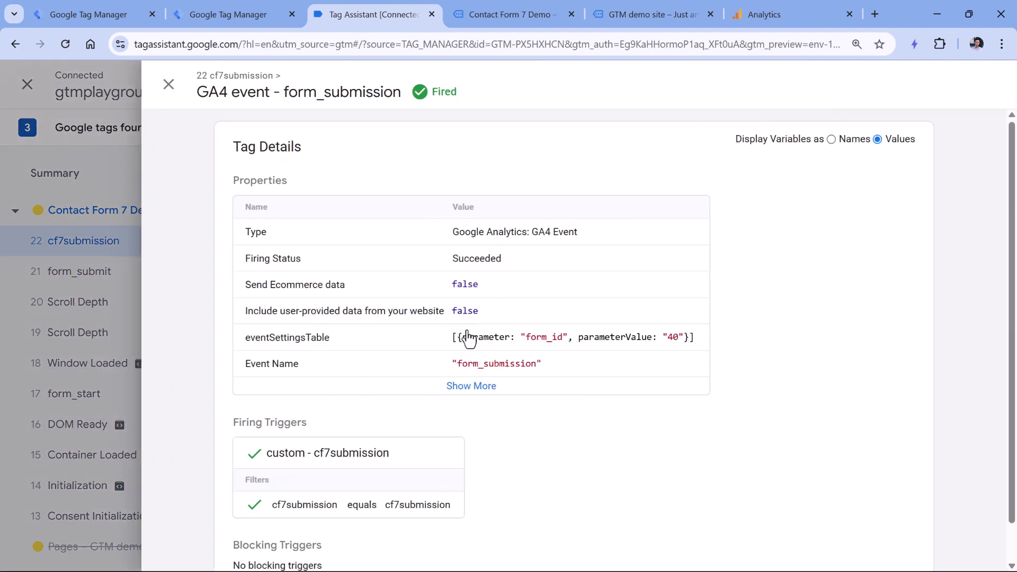
pyautogui.moveTo(681, 339); pyautogui.dragTo(464, 345)
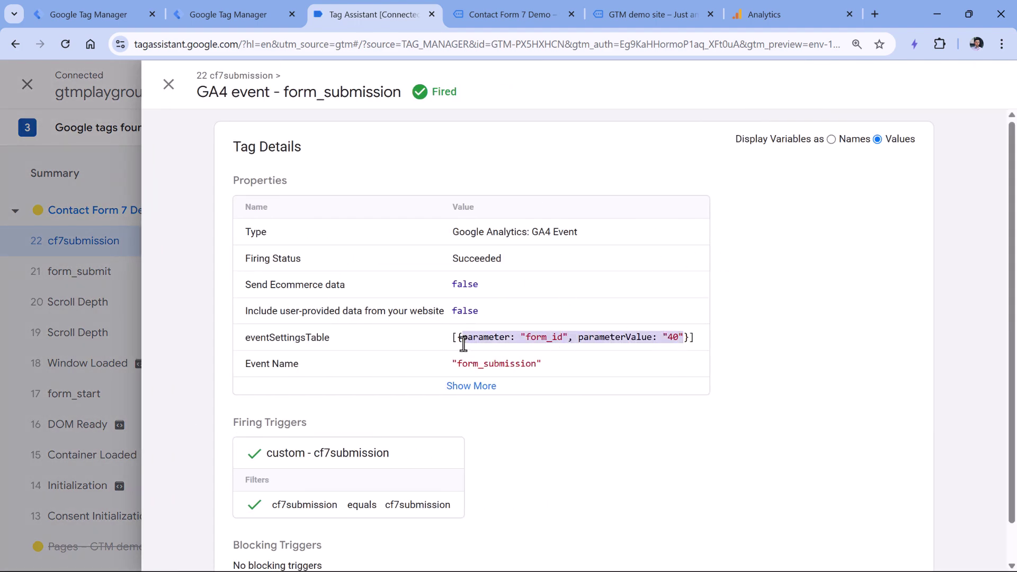
pyautogui.click(462, 345)
pyautogui.click(168, 83)
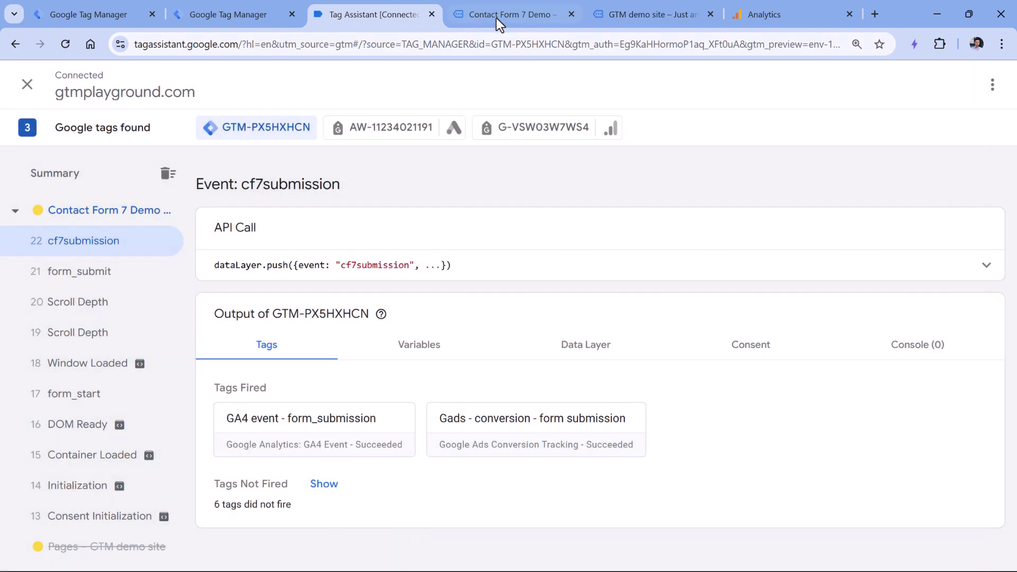
pyautogui.click(500, 21)
# Open the Link click tracking demo page from the site's Pages list
pyautogui.scroll(2, 809, 108)
pyautogui.click(809, 97)
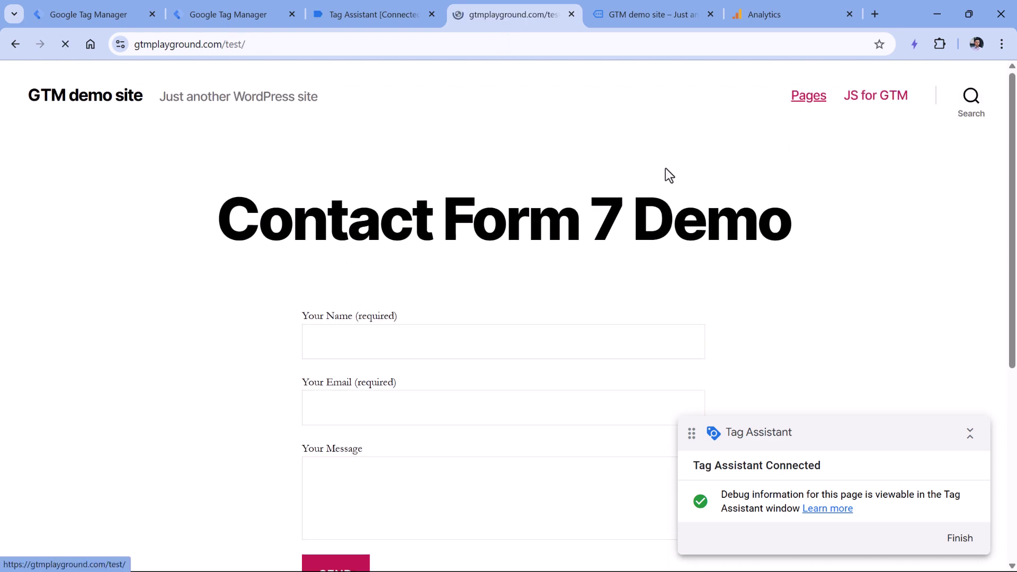
pyautogui.scroll(-5, 415, 277)
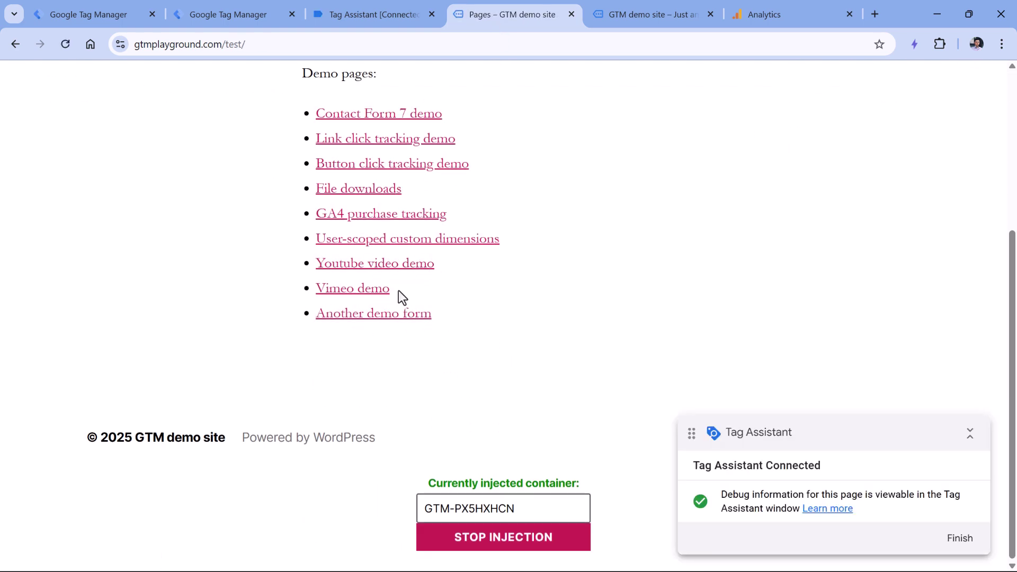
pyautogui.scroll(1, 398, 290)
pyautogui.click(370, 209)
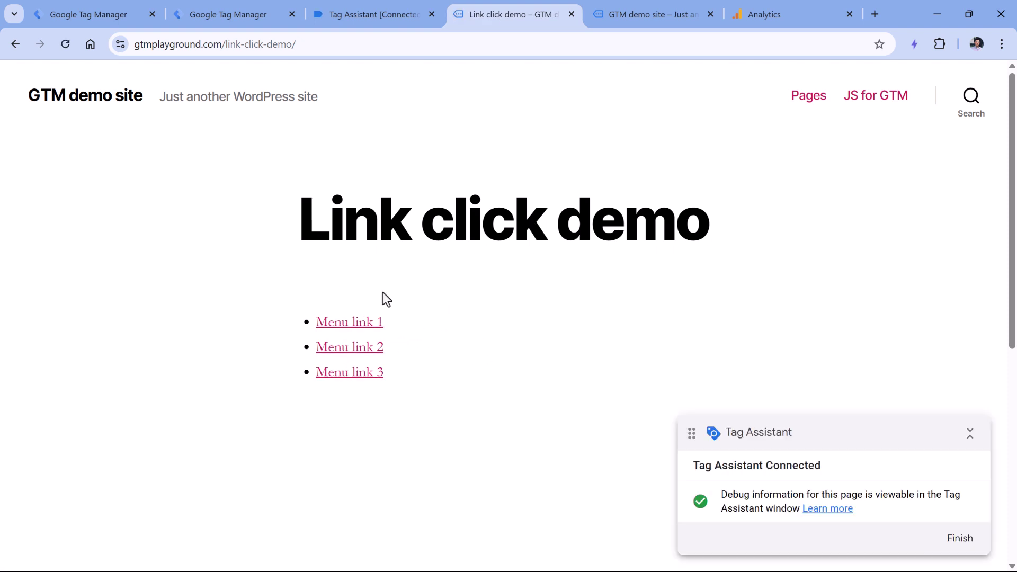
# Follow Menu link 1, 2 and 3 to generate Link Click events 43–45
pyautogui.keyDown('ctrl'); pyautogui.click(347, 322); pyautogui.keyUp('ctrl')
pyautogui.keyDown('ctrl'); pyautogui.click(352, 347); pyautogui.keyUp('ctrl')
pyautogui.keyDown('ctrl'); pyautogui.click(353, 371); pyautogui.keyUp('ctrl')
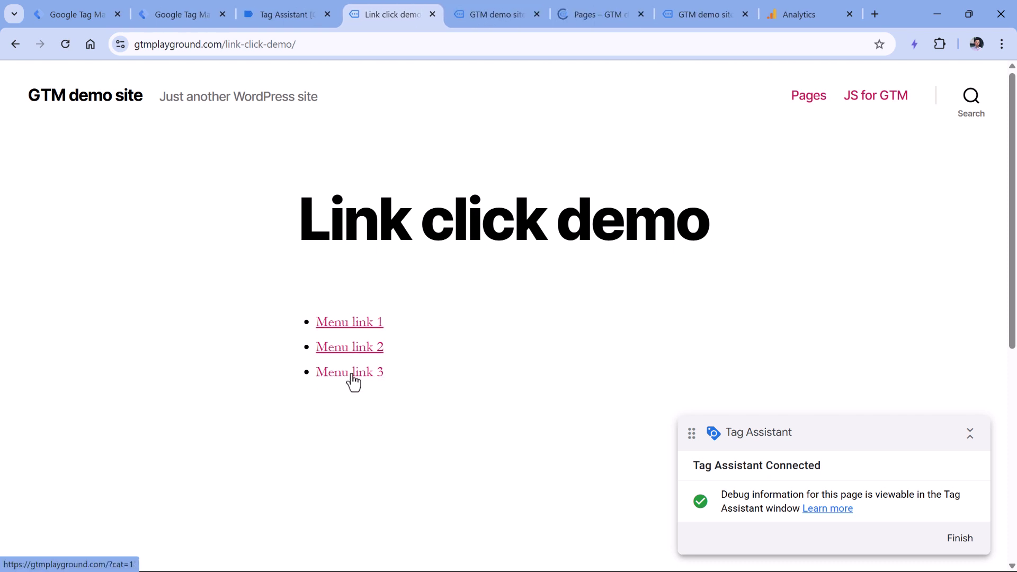
pyautogui.click(257, 11)
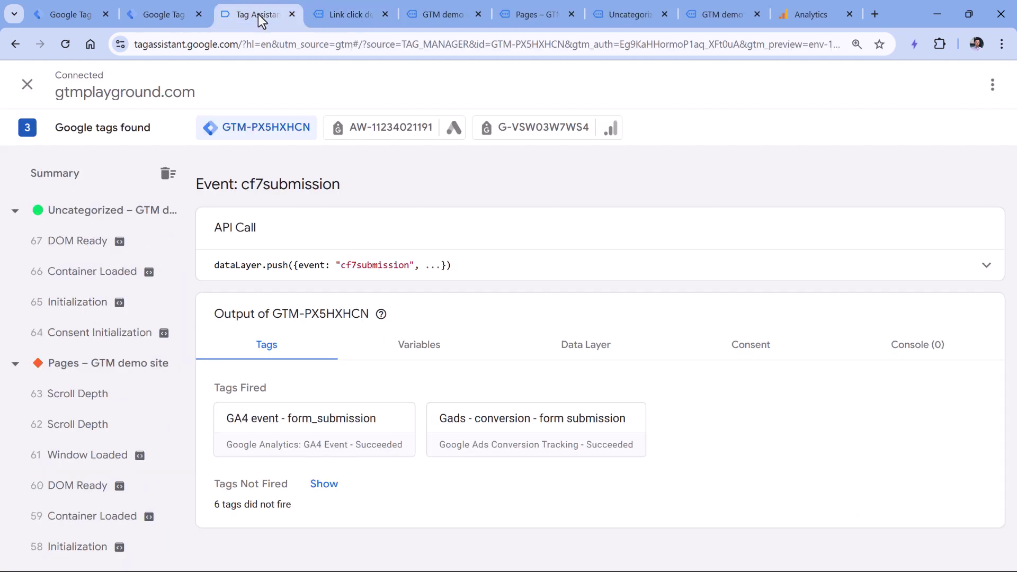
pyautogui.scroll(-6, 100, 227)
# Confirm Link Click event 43 fired menu_link_click, sending link_url and link_text 'Menu link 1'
pyautogui.scroll(-7, 98, 233)
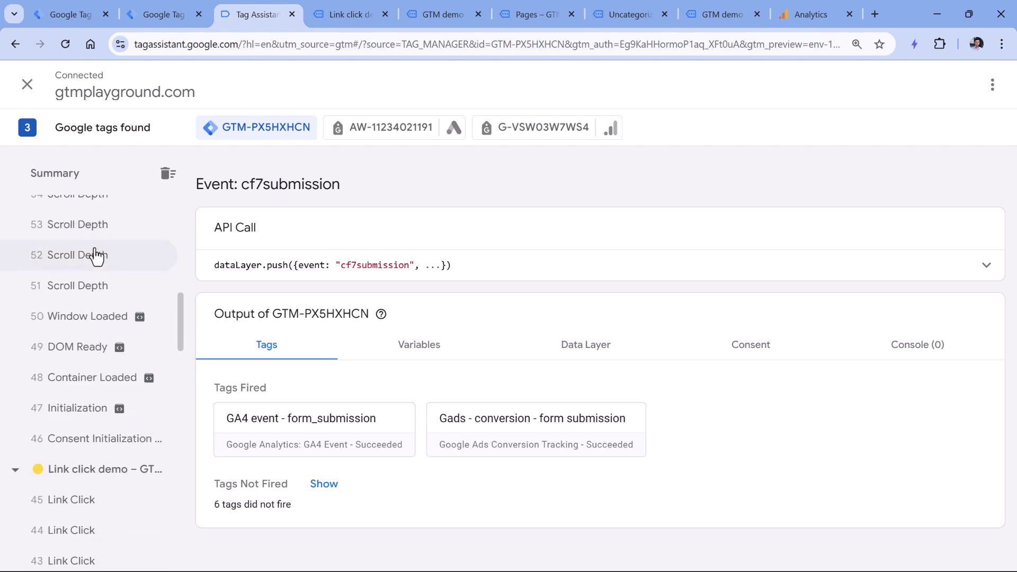
pyautogui.click(89, 362)
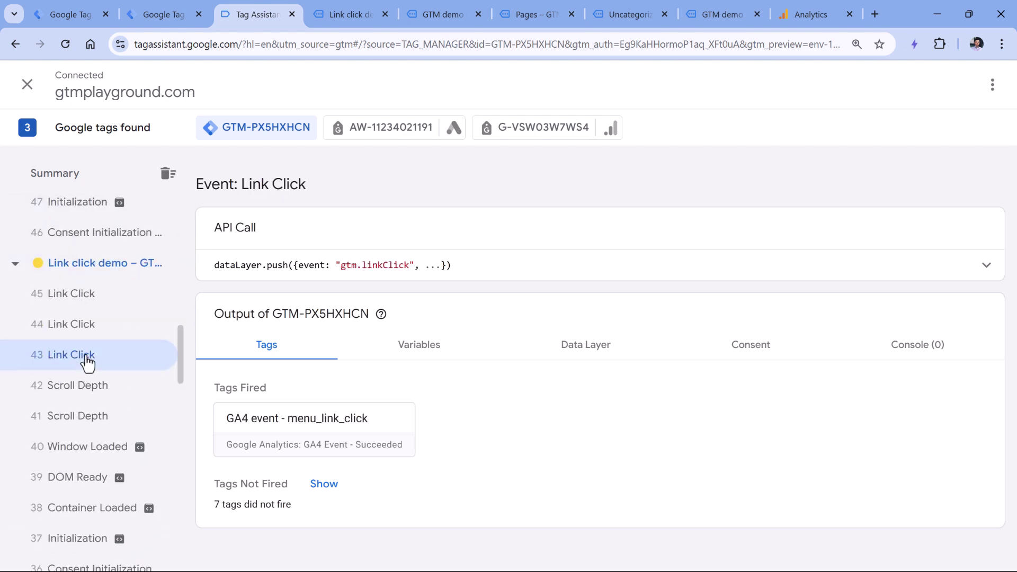
pyautogui.click(68, 333)
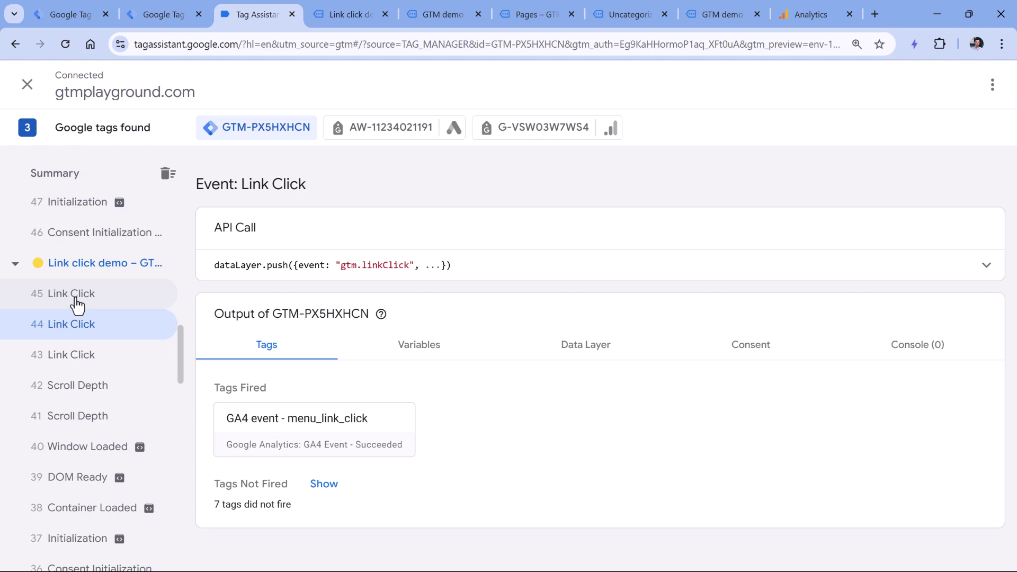
pyautogui.click(82, 355)
pyautogui.click(316, 428)
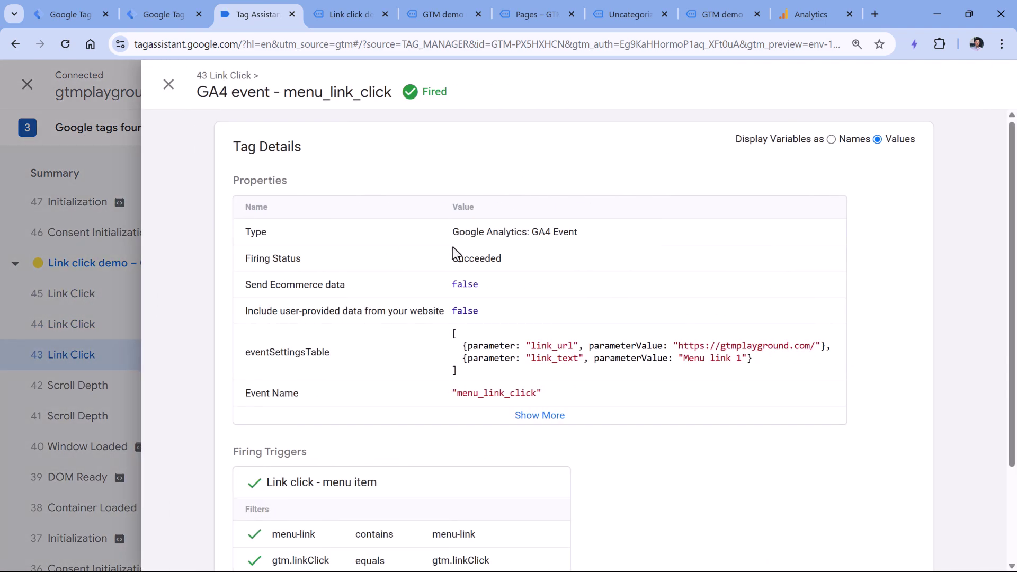
pyautogui.moveTo(454, 336); pyautogui.dragTo(476, 371)
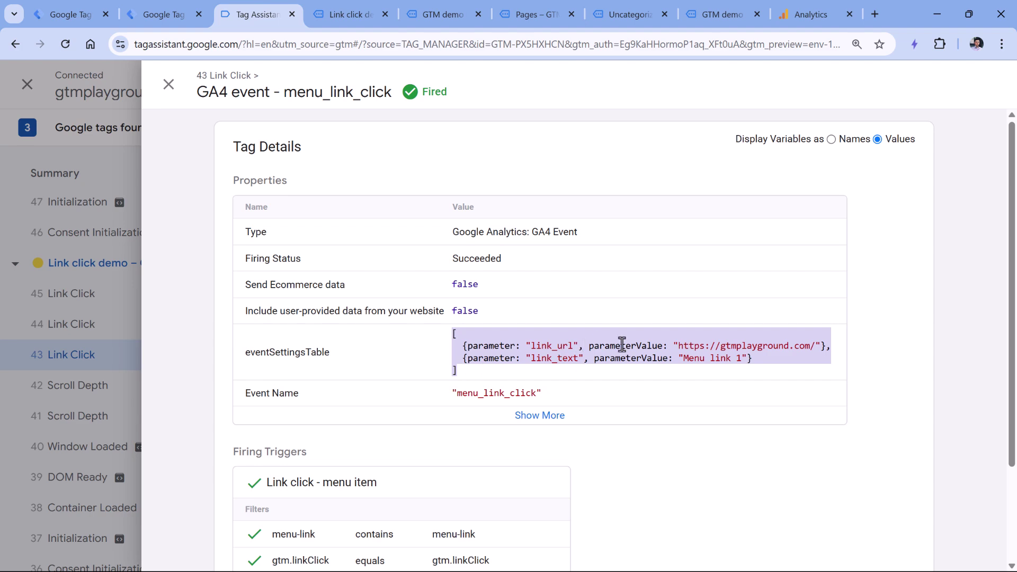
pyautogui.click(630, 375)
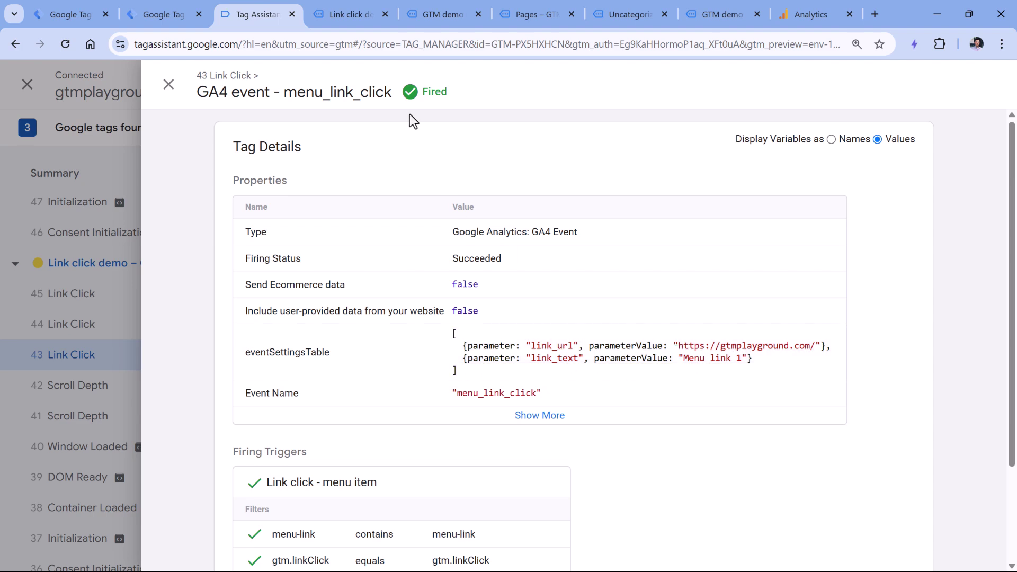
pyautogui.click(347, 12)
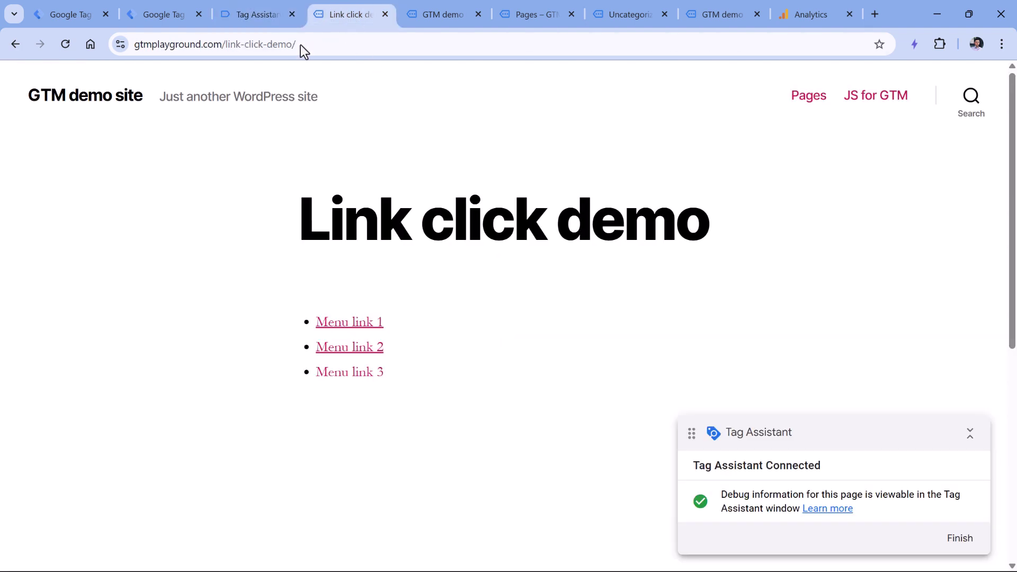
# Look over the Tag Manager, Link click demo and GTMcourse store tabs
pyautogui.click(258, 15)
pyautogui.click(168, 14)
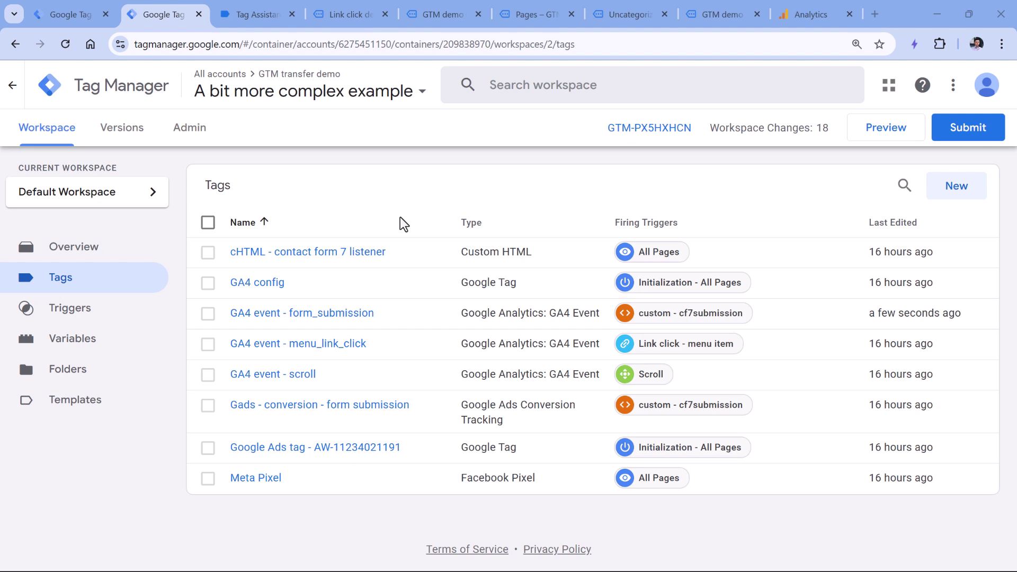
pyautogui.click(356, 9)
pyautogui.moveTo(139, 46); pyautogui.dragTo(321, 56)
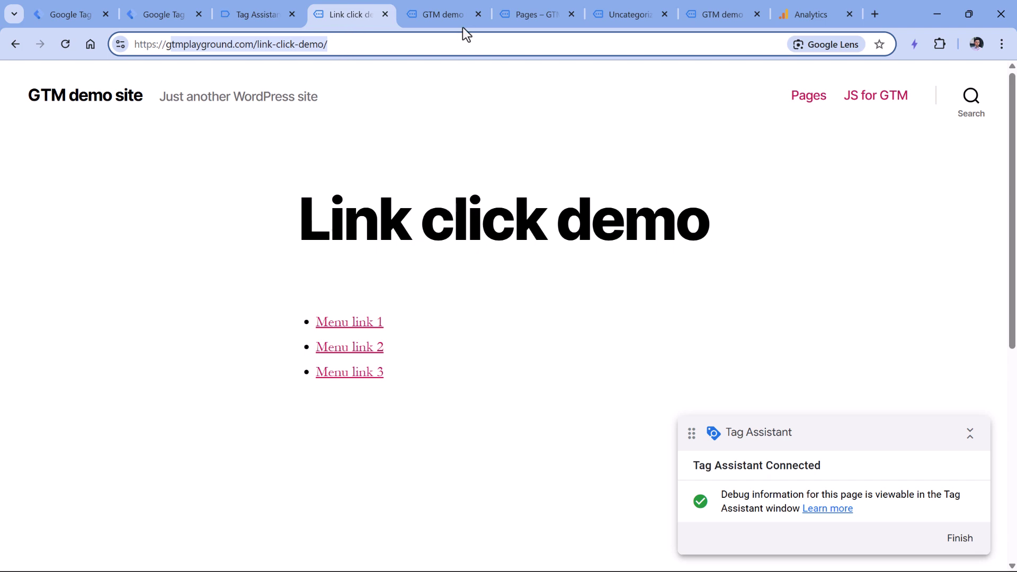
pyautogui.click(620, 21)
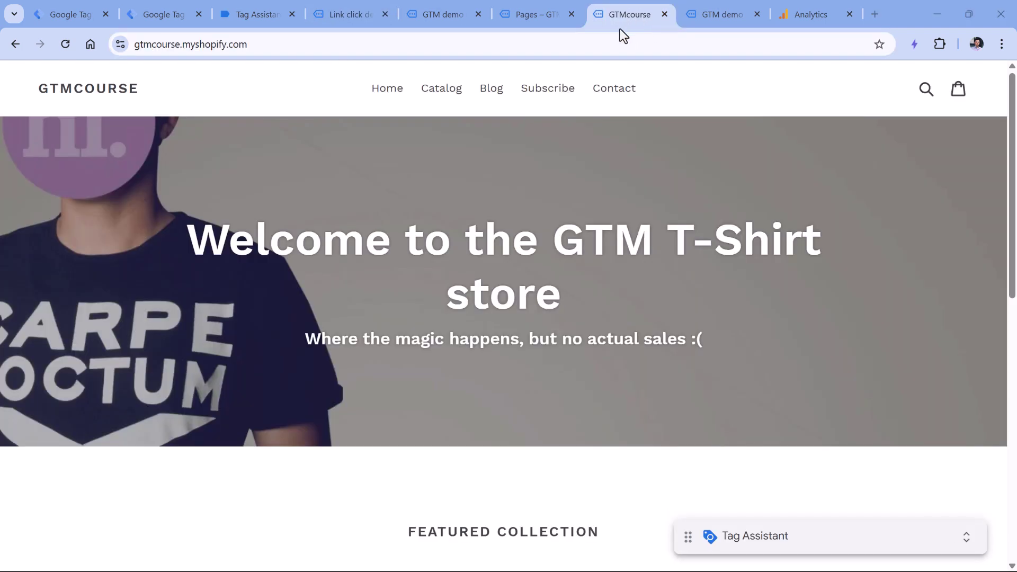
pyautogui.click(249, 9)
# Close the Tag Assistant, Link click demo, extra demo site and Pages demo tabs
pyautogui.click(291, 14)
pyautogui.click(291, 14)
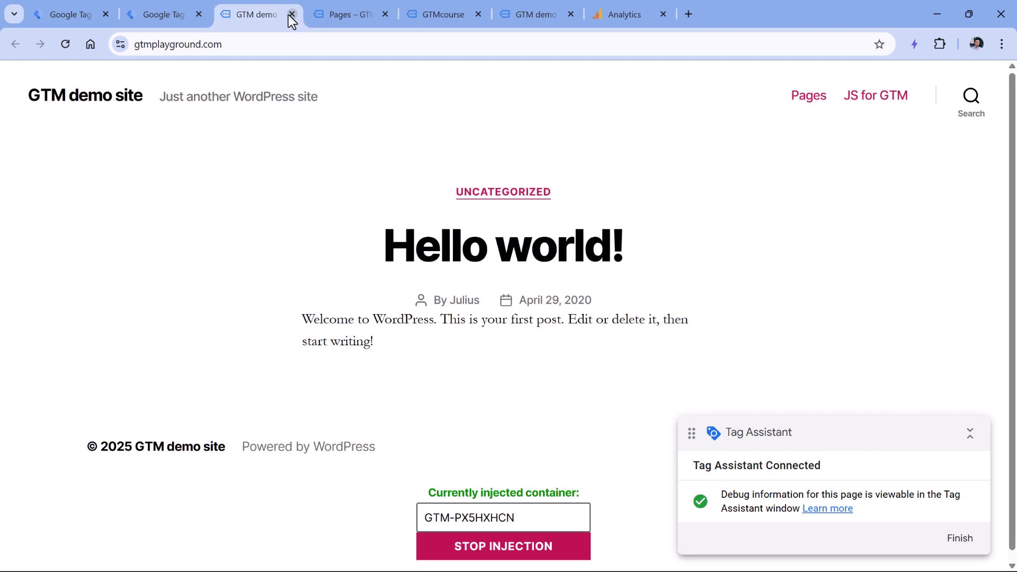
pyautogui.click(291, 14)
pyautogui.click(292, 15)
pyautogui.click(158, 21)
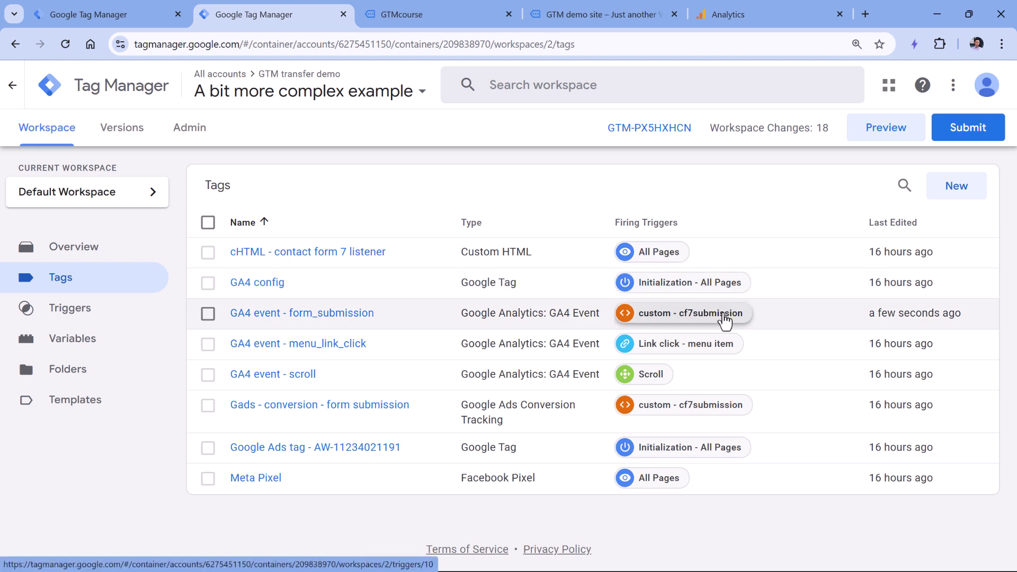
# Preview the container against gtmcourse.myshopify.com, using the store URL copied from its tab
pyautogui.click(686, 348)
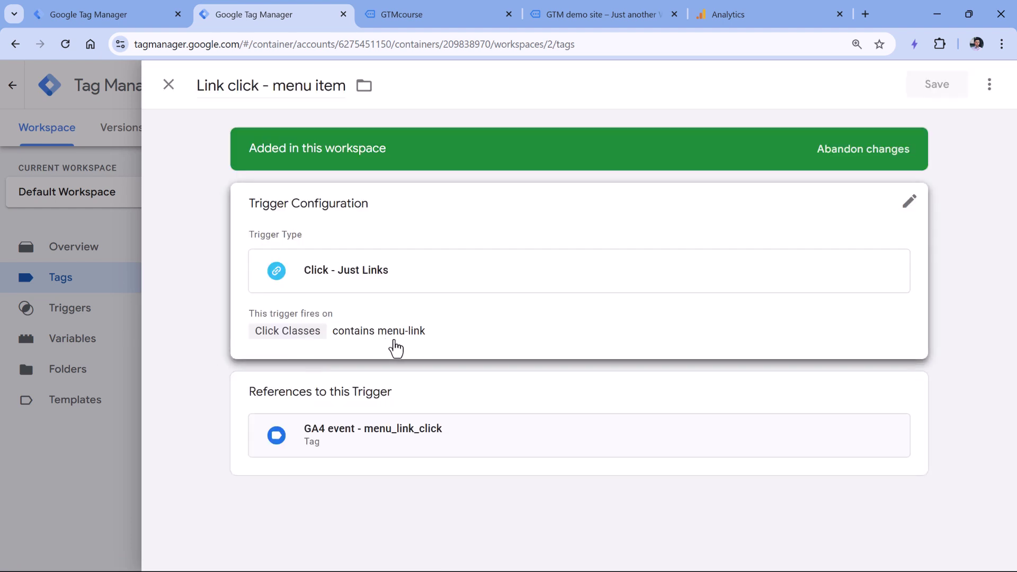
pyautogui.click(168, 85)
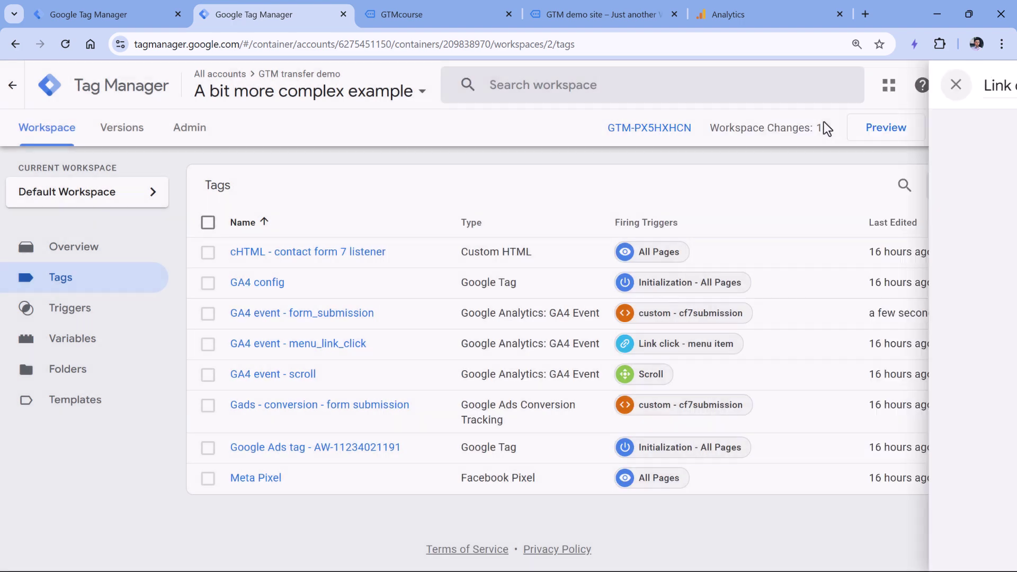
pyautogui.click(890, 136)
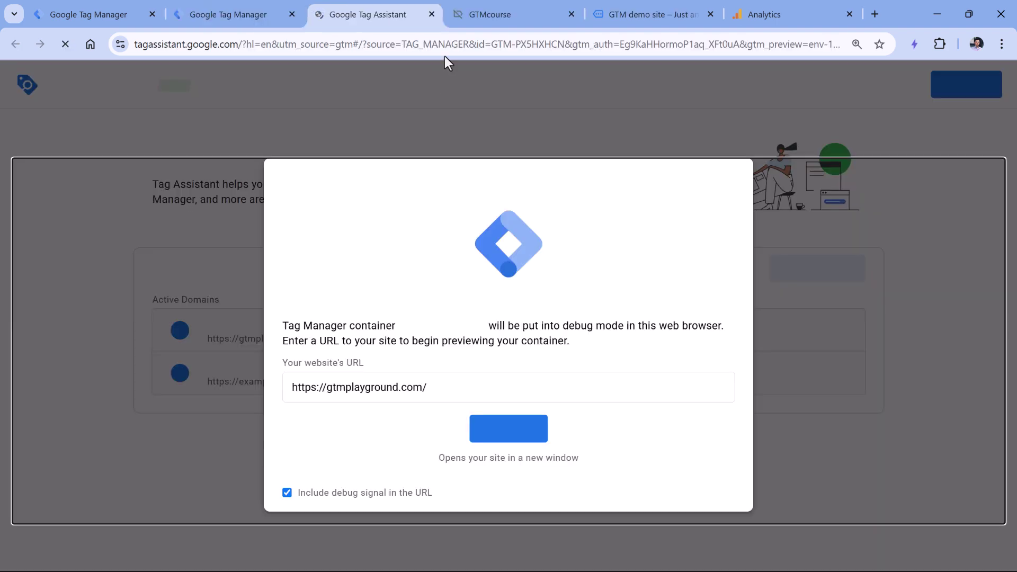
pyautogui.click(489, 15)
pyautogui.click(404, 44)
pyautogui.hotkey('ctrl', 'c')
pyautogui.click(370, 15)
pyautogui.tripleClick(472, 386)
pyautogui.hotkey('ctrl', 'v')
pyautogui.click(511, 432)
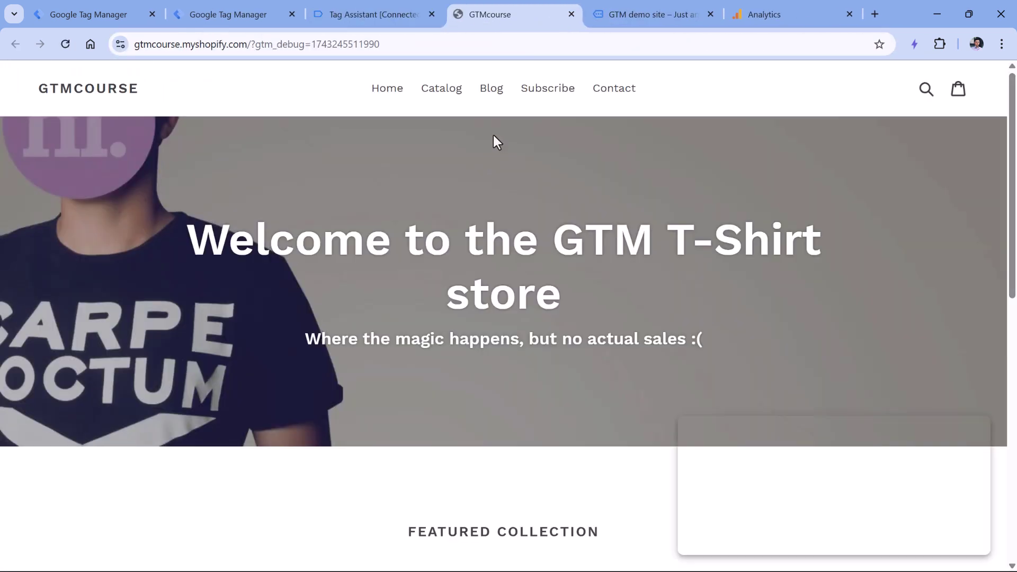
# Review tags fired for the Scrolls, Scroll Depth 6 and 7, and Container Loaded events
pyautogui.scroll(-10, 507, 222)
pyautogui.hotkey('ctrl', 'shift', 'Tab')
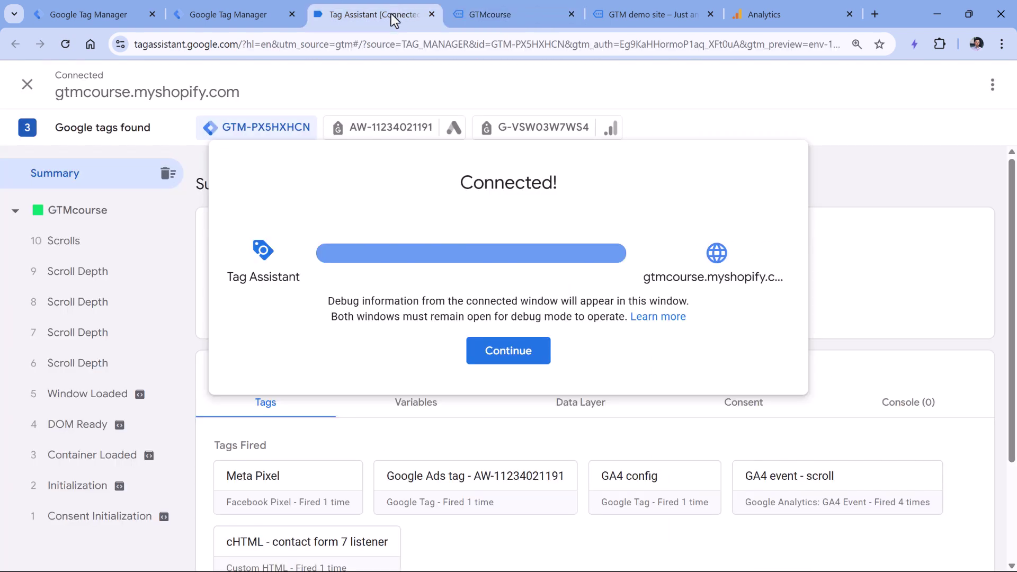
pyautogui.click(519, 355)
pyautogui.click(91, 248)
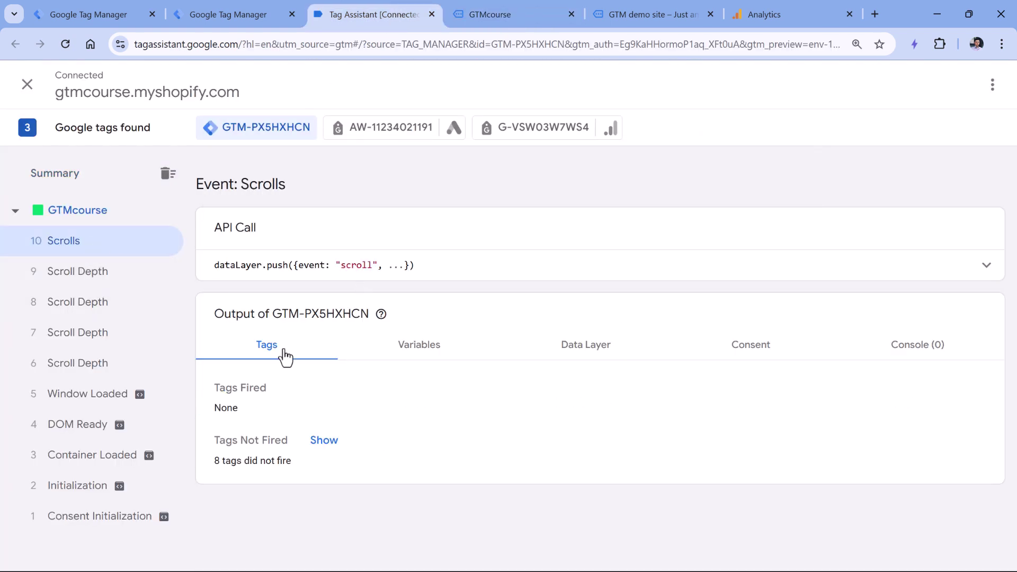
pyautogui.click(100, 369)
pyautogui.click(97, 339)
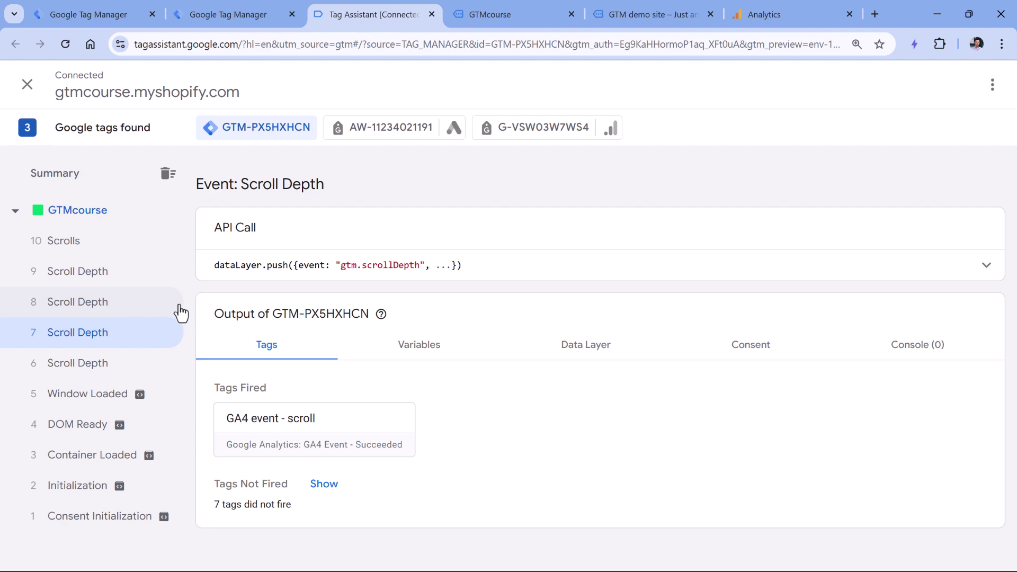
pyautogui.click(96, 456)
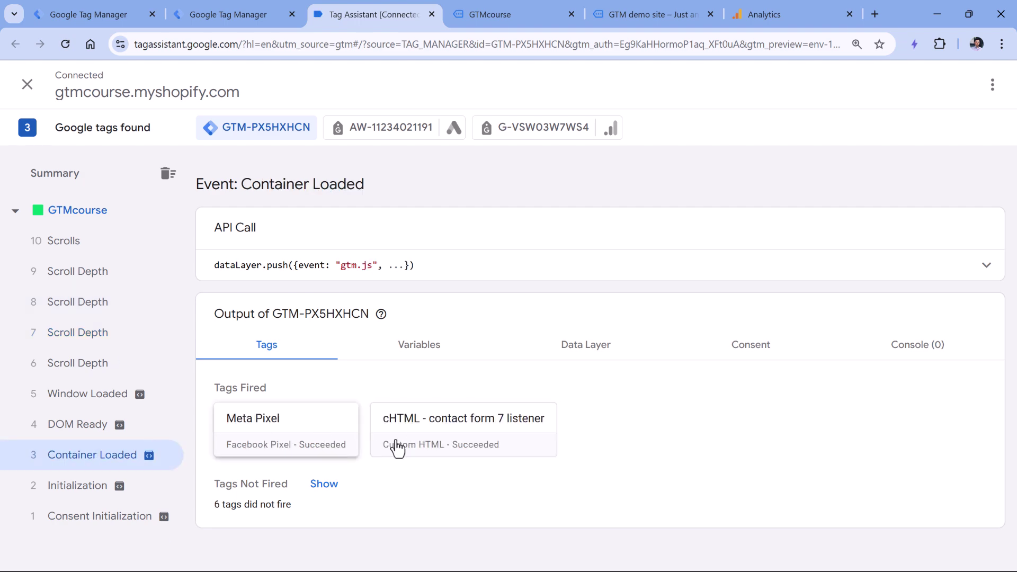
pyautogui.click(249, 16)
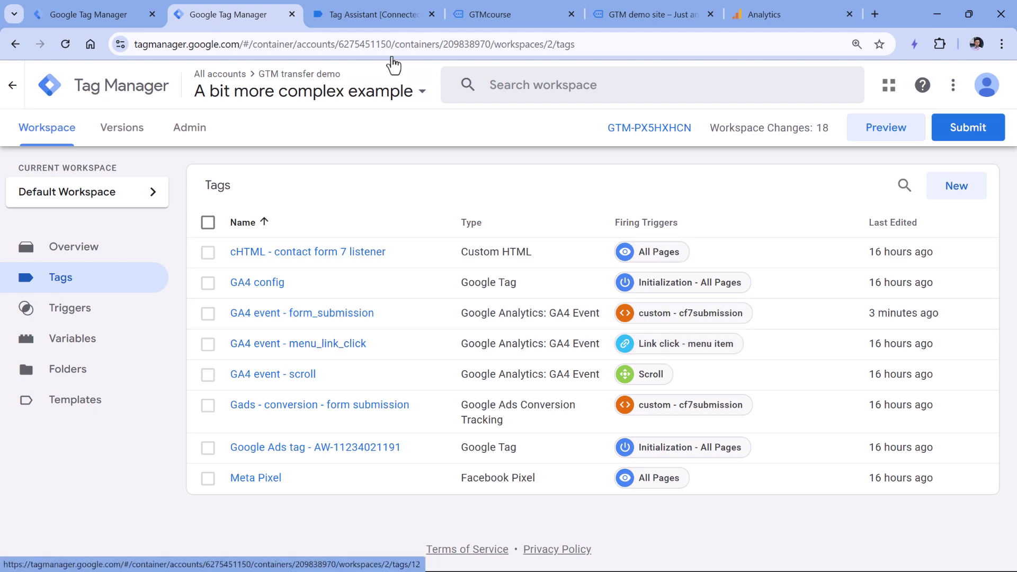
pyautogui.click(374, 16)
pyautogui.click(491, 11)
pyautogui.scroll(15, 617, 185)
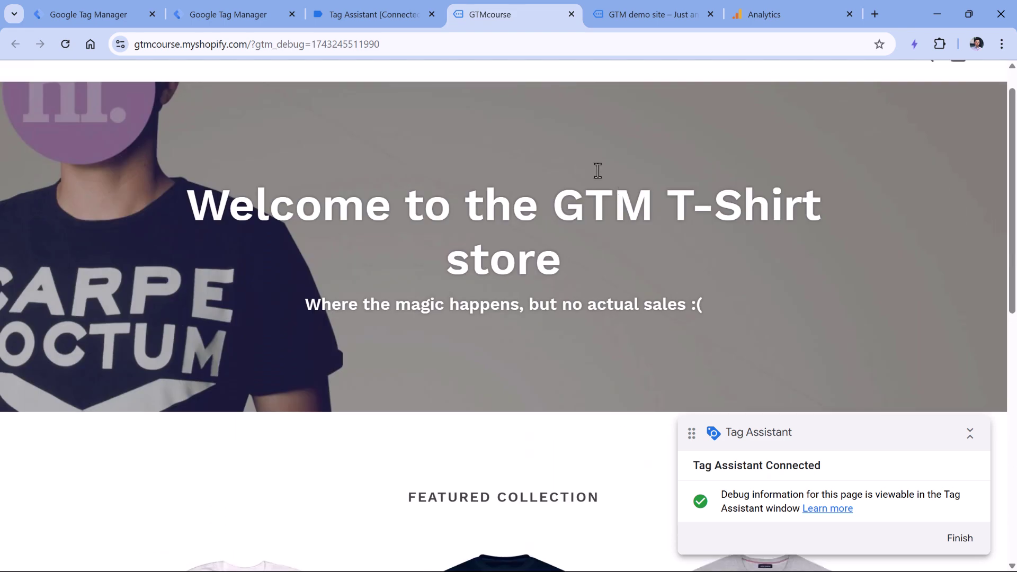
# Open the store's Home, Catalog and Blog menu links and inspect Link Click events 11–13
pyautogui.keyDown('ctrl'); pyautogui.click(374, 94); pyautogui.keyUp('ctrl')
pyautogui.keyDown('ctrl'); pyautogui.click(438, 91); pyautogui.keyUp('ctrl')
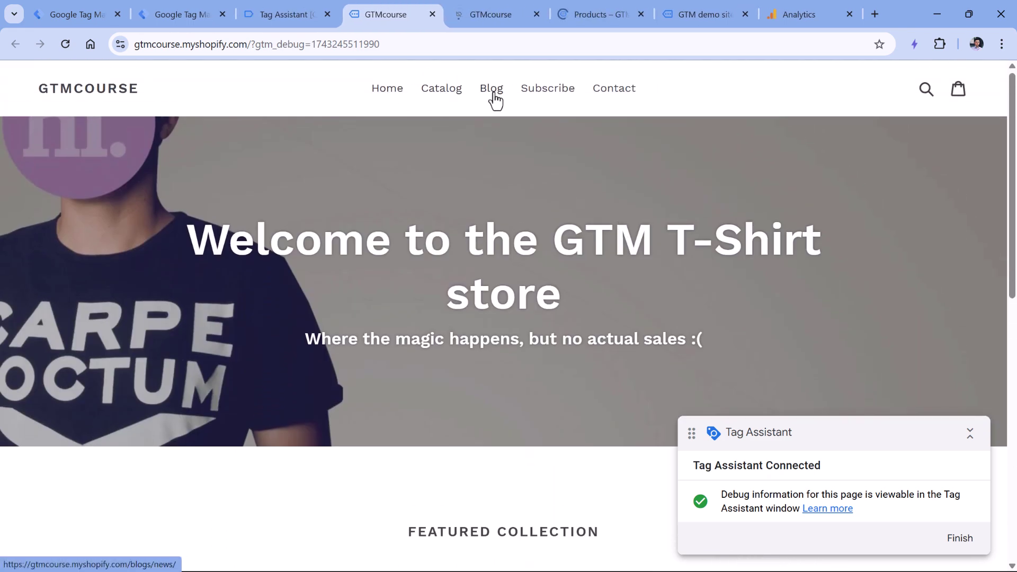
pyautogui.keyDown('ctrl'); pyautogui.click(493, 93); pyautogui.keyUp('ctrl')
pyautogui.click(262, 12)
pyautogui.scroll(-7, 102, 258)
pyautogui.scroll(1, 100, 254)
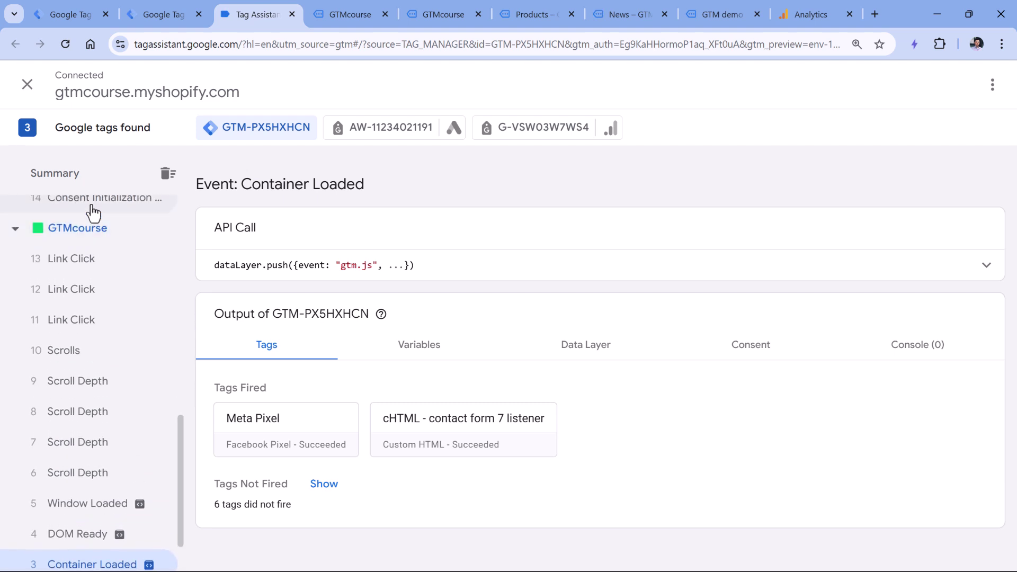
pyautogui.click(84, 324)
pyautogui.click(94, 294)
pyautogui.click(89, 264)
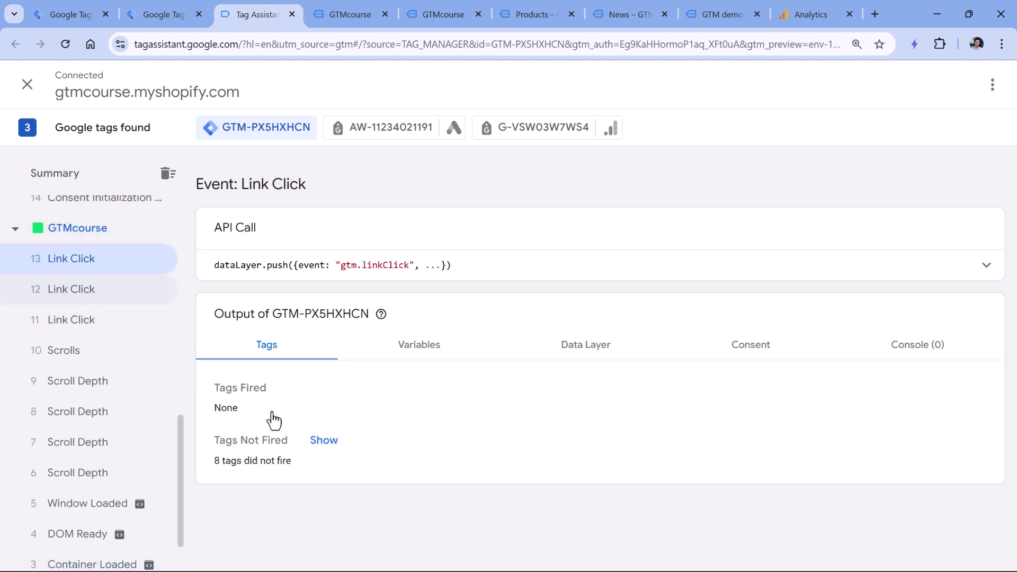
# Find menu_link_click not fired and copy the links' class 'site-nav__link site-nav__link--main'
pyautogui.click(317, 447)
pyautogui.scroll(-2, 403, 344)
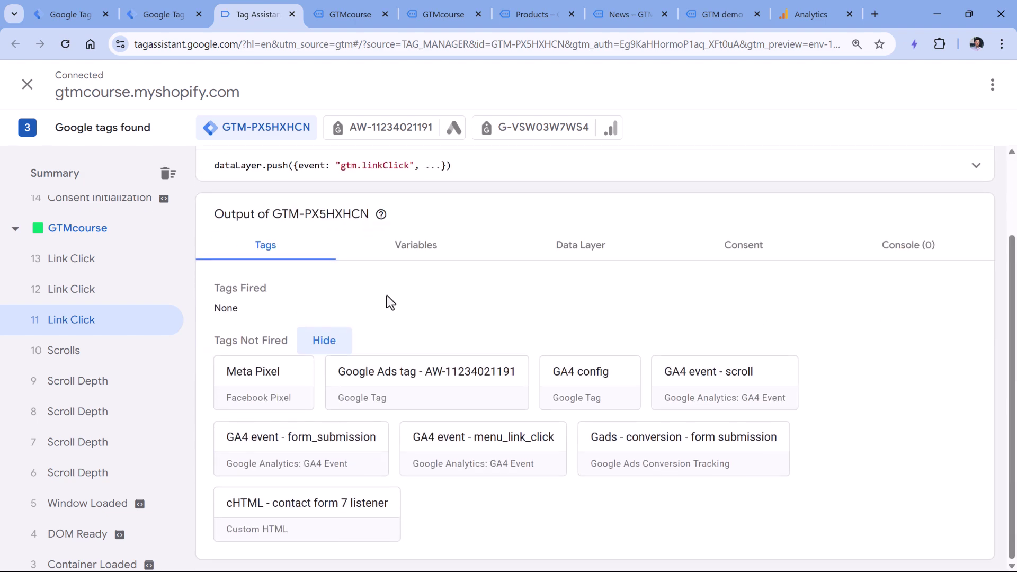
pyautogui.click(489, 451)
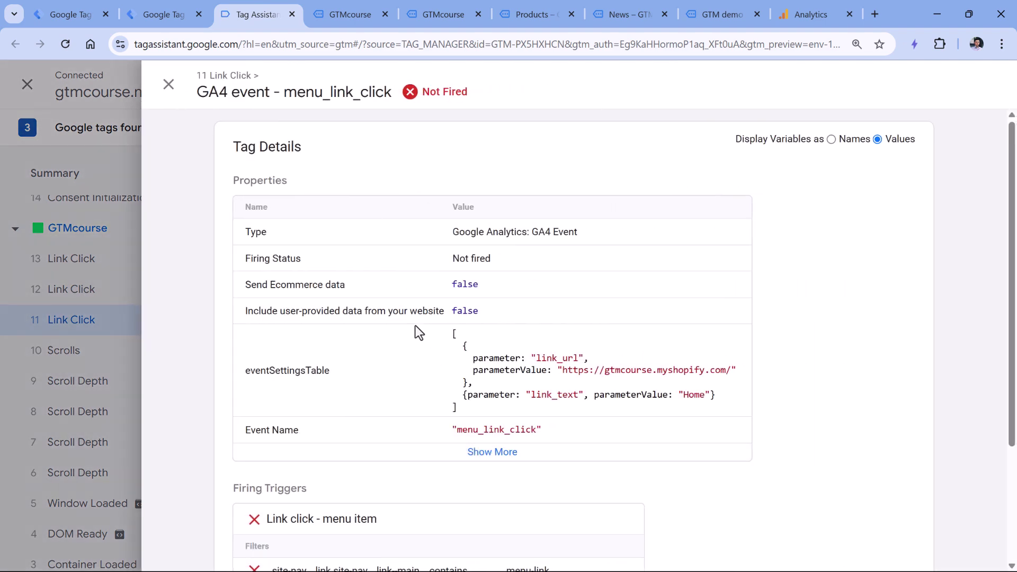
pyautogui.scroll(-3, 413, 331)
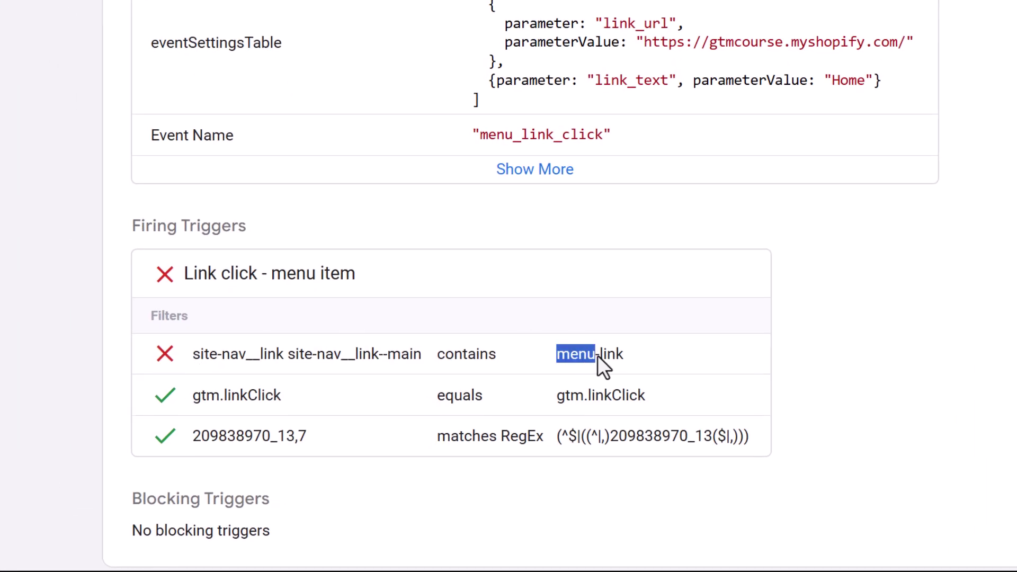
pyautogui.click(224, 353)
pyautogui.moveTo(194, 354); pyautogui.dragTo(419, 359)
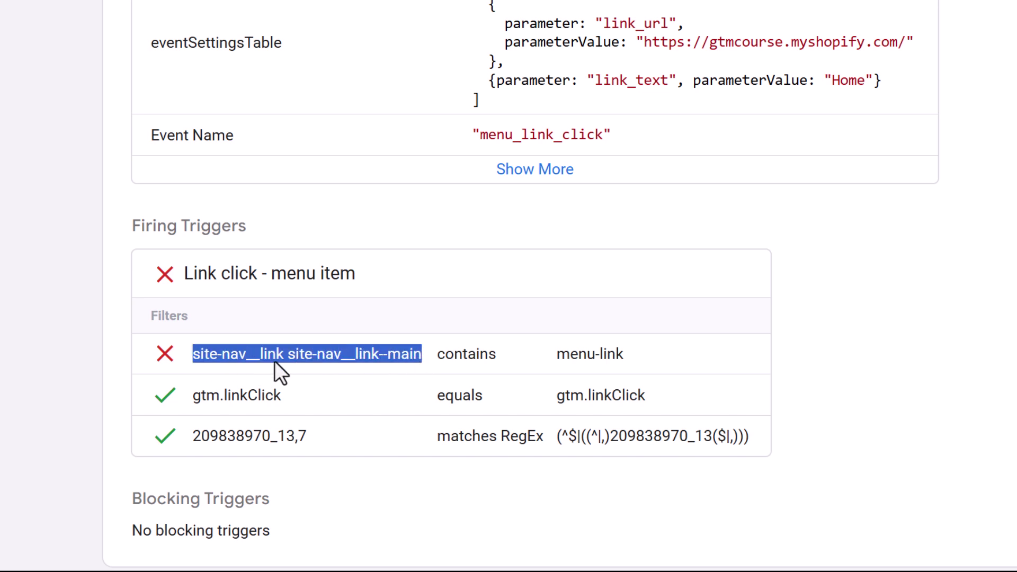
pyautogui.click(224, 357)
pyautogui.moveTo(197, 358); pyautogui.dragTo(421, 356)
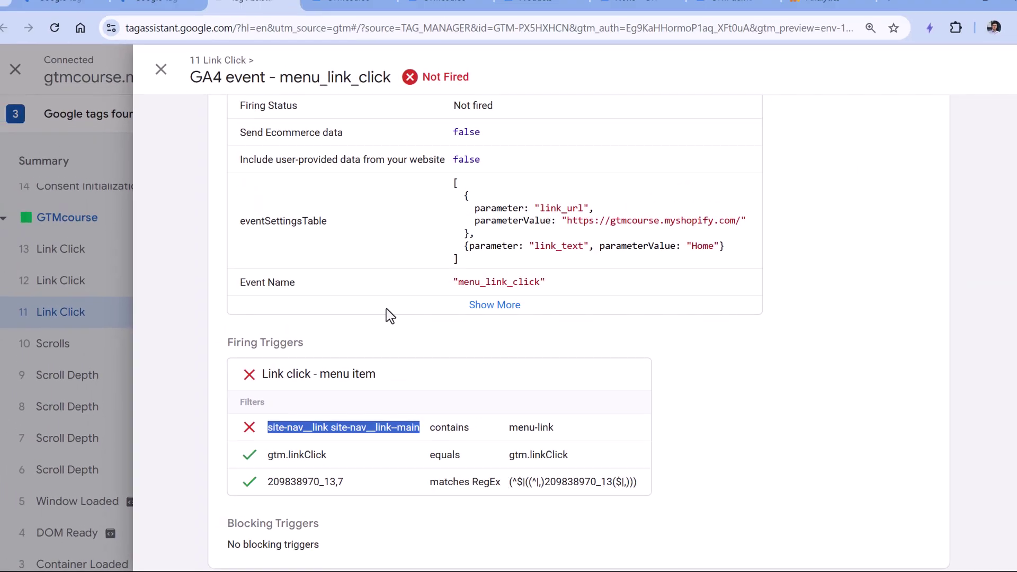
pyautogui.click(147, 20)
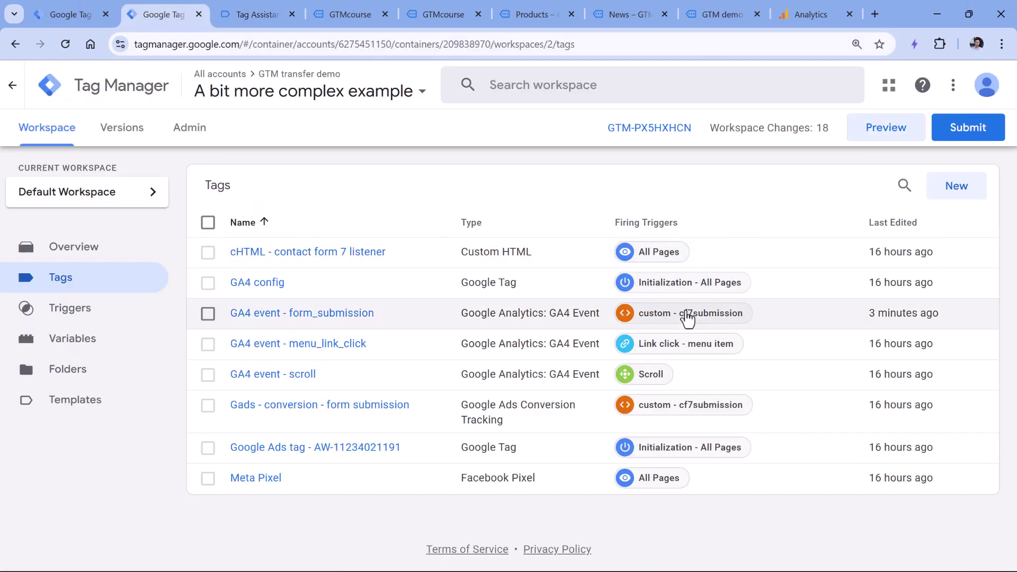
# Set the menu-item trigger's Click Classes to 'site-nav__link site-nav__link--main', save, and re-preview
pyautogui.click(671, 343)
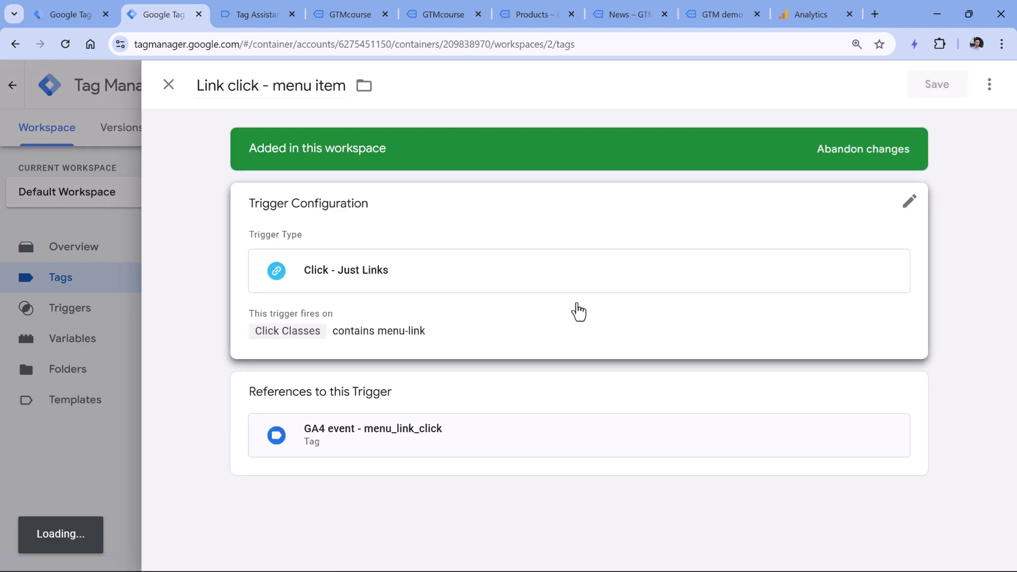
pyautogui.scroll(-2, 762, 408)
pyautogui.tripleClick(762, 405)
pyautogui.hotkey('ctrl', 'v')
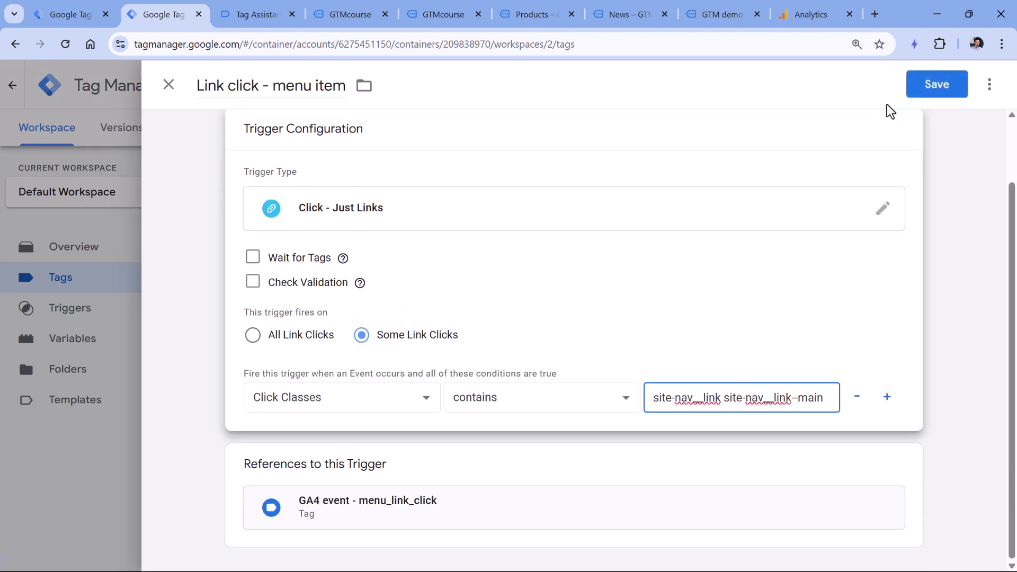
pyautogui.click(933, 91)
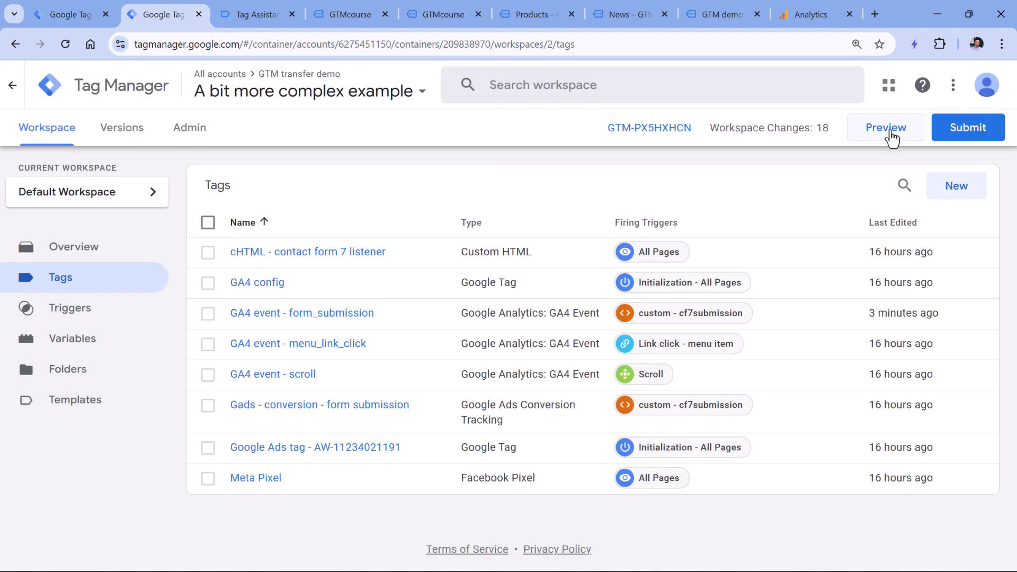
pyautogui.click(882, 137)
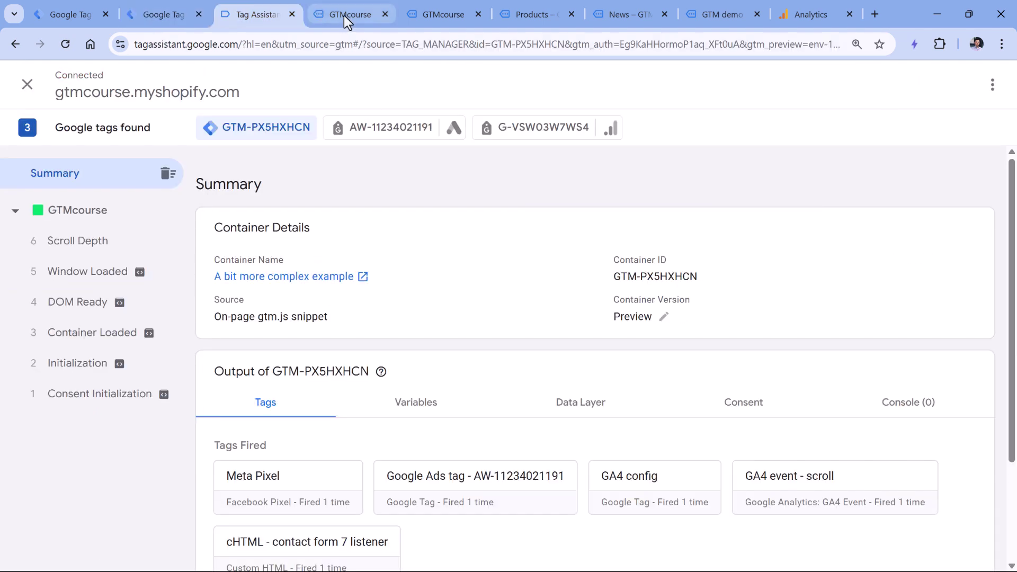
# Confirm clicking Catalog now fires menu_link_click, sending link_text 'Catalog'
pyautogui.click(347, 15)
pyautogui.keyDown('ctrl'); pyautogui.click(448, 91); pyautogui.keyUp('ctrl')
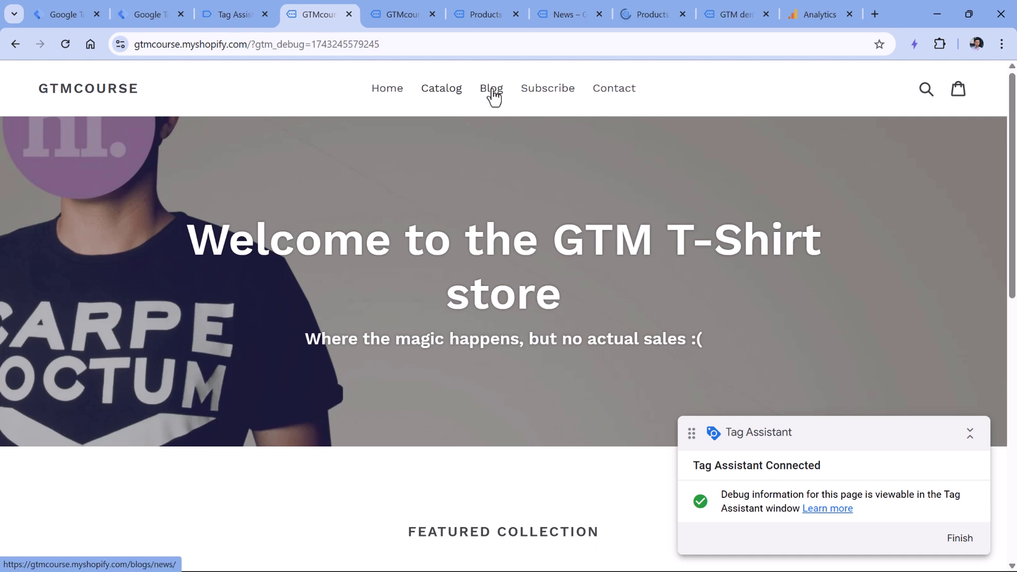
pyautogui.scroll(-2, 94, 318)
pyautogui.click(74, 377)
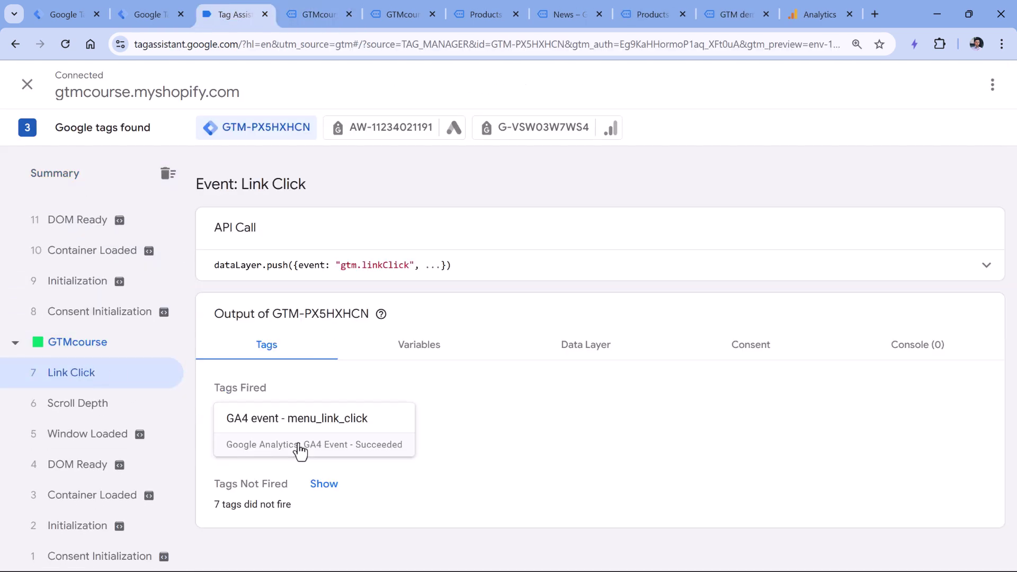
pyautogui.click(321, 431)
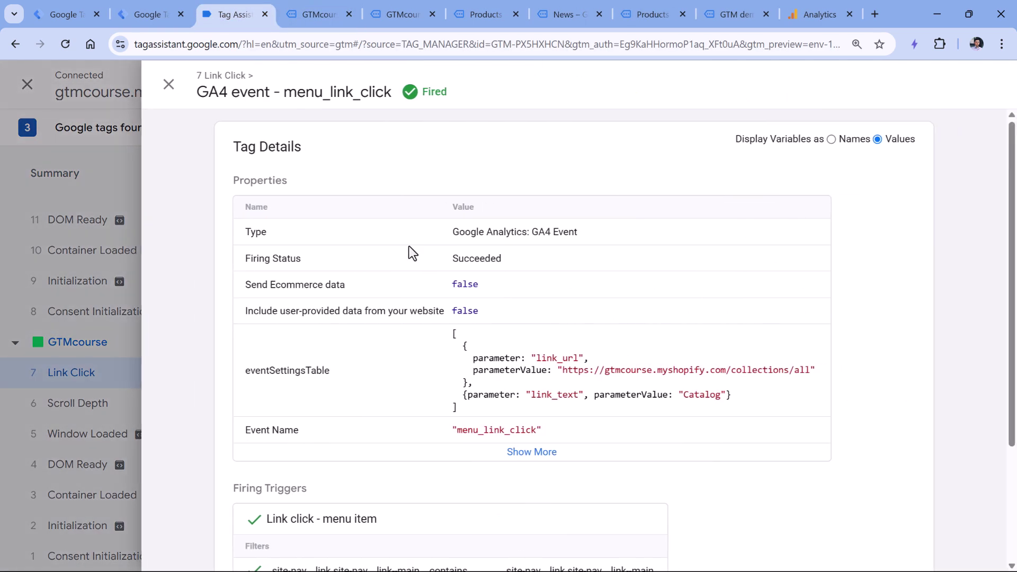
pyautogui.moveTo(451, 333); pyautogui.dragTo(466, 411)
pyautogui.click(460, 409)
pyautogui.hotkey('ctrl', 'pageup')
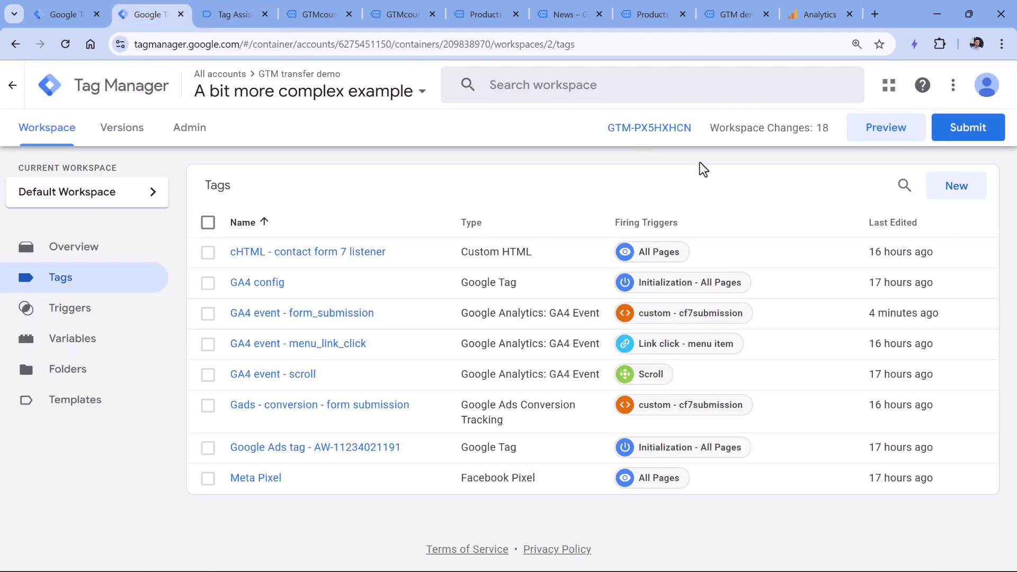